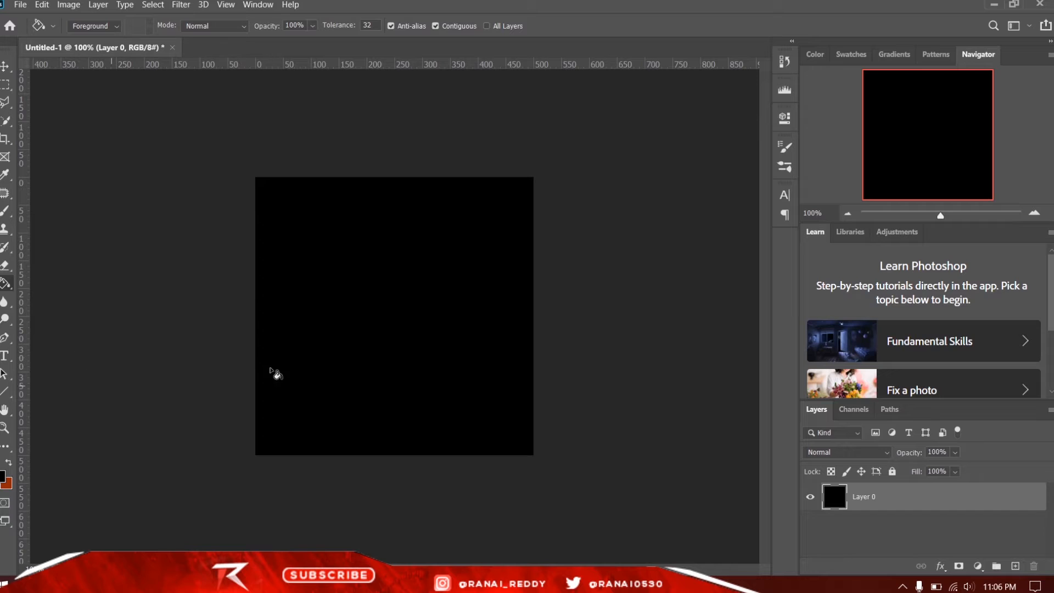
- Start a text layer on the black canvas, clear its placeholder text and set the font to Gotham Black Regular
left_click(7, 357)
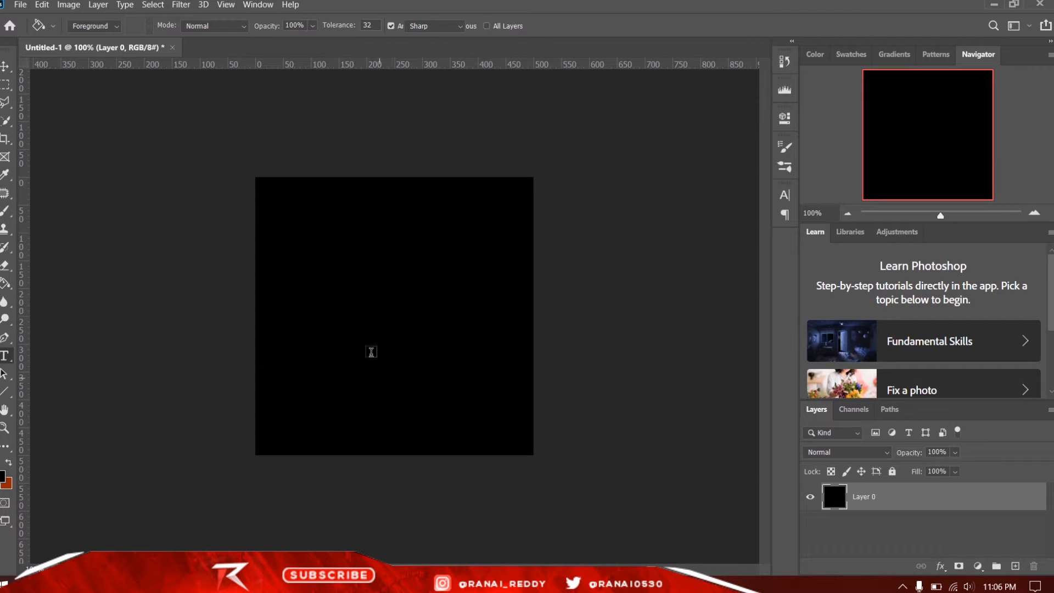
left_click(358, 343)
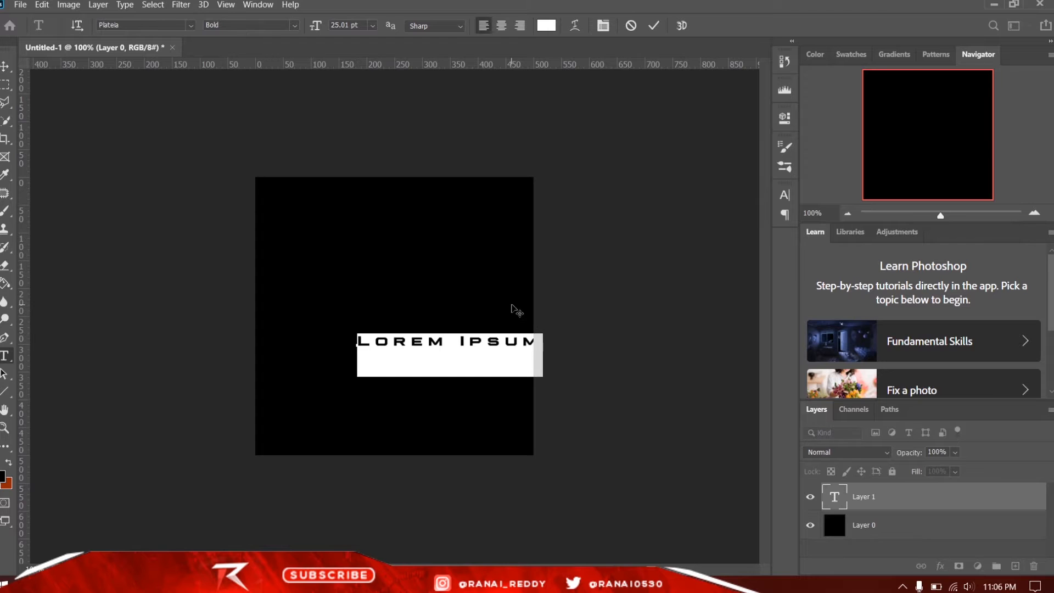
key("BackSpace")
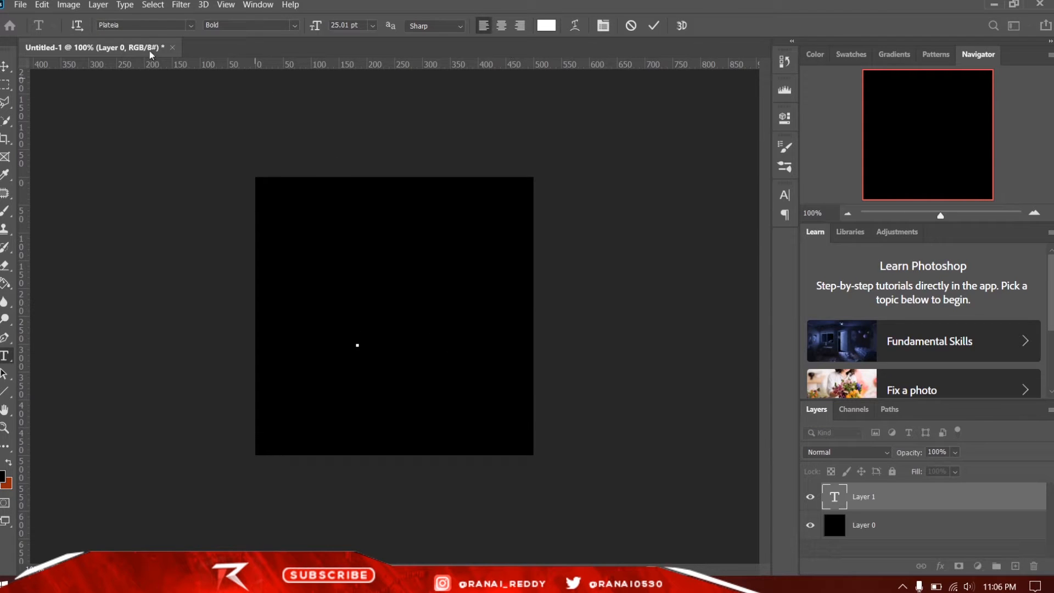
left_click(157, 26)
key("BackSpace")
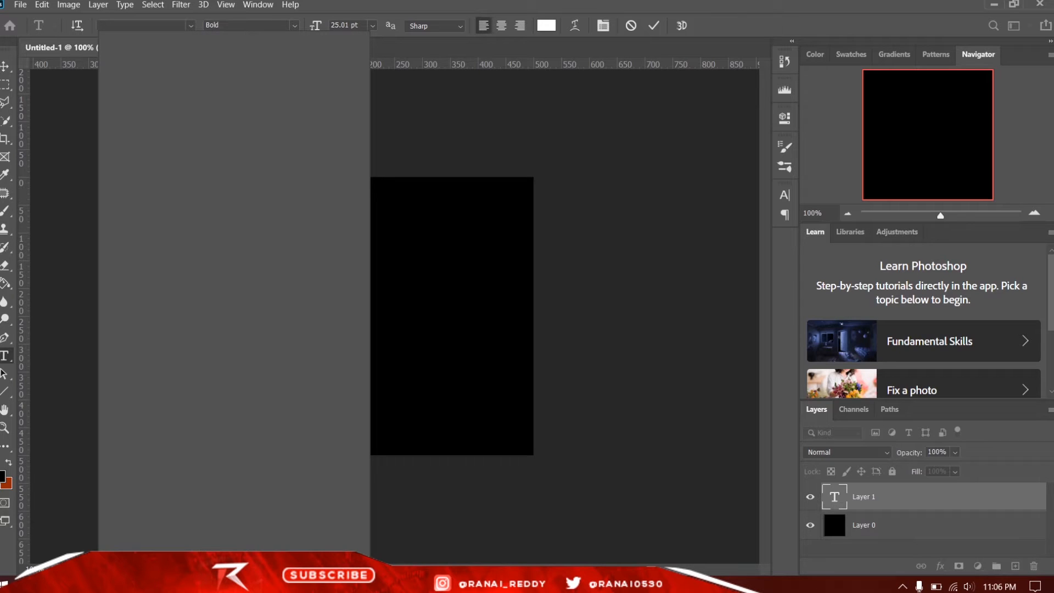
type("Gpthm")
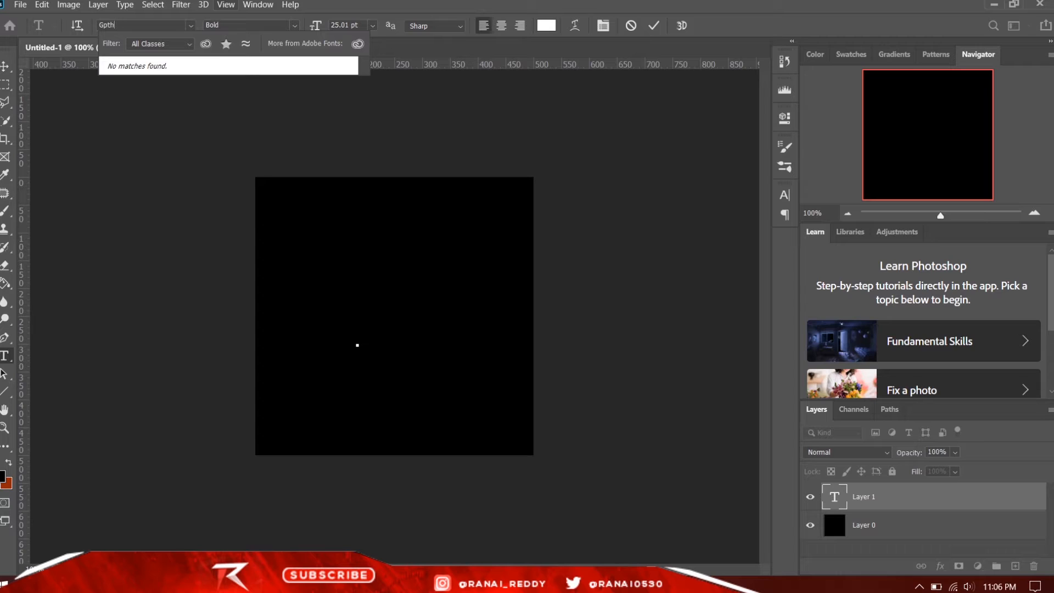
key("BackSpace")
key("BackSpace")
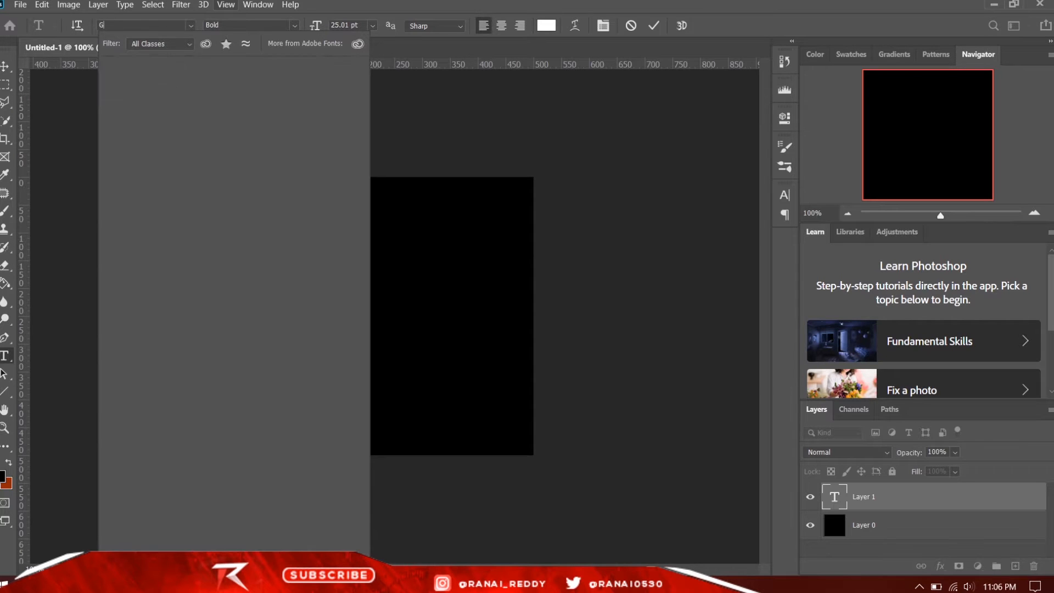
type("otham B")
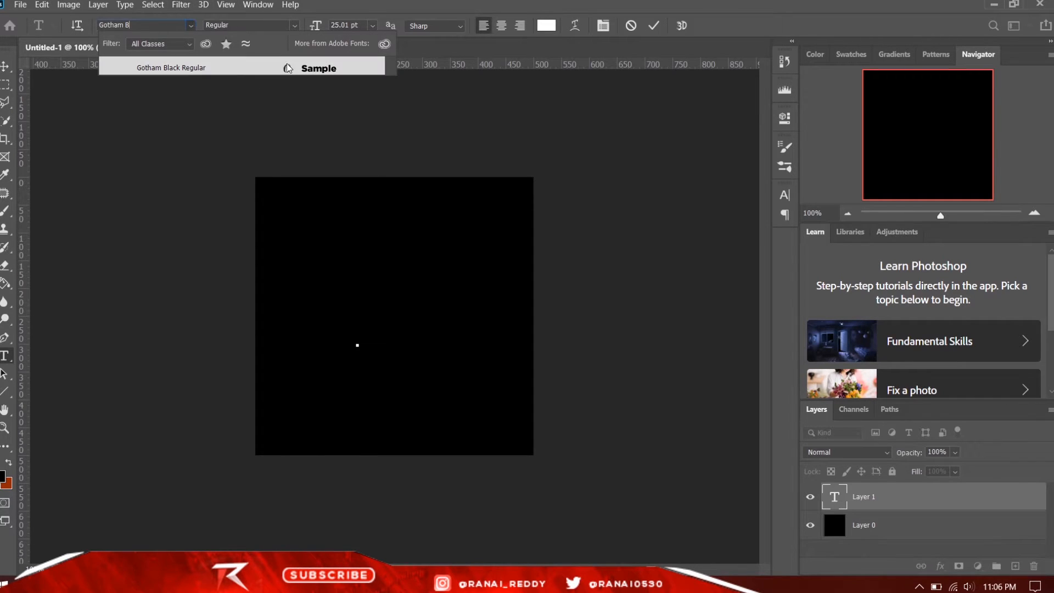
left_click(288, 68)
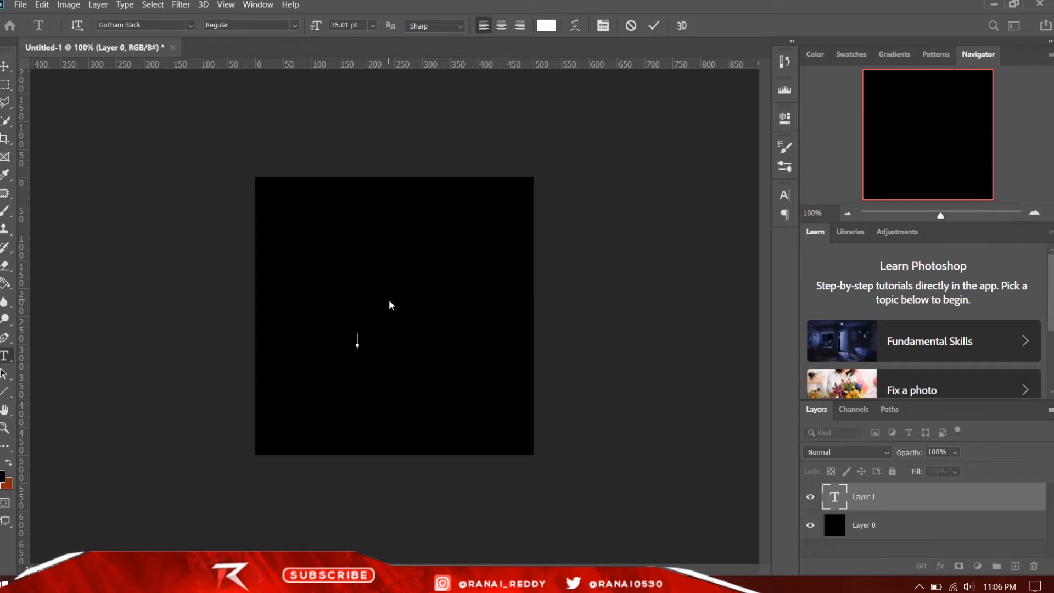
- Write TEXT in the new text layer and enlarge all its letters to 86.01 pt
type("TEXT")
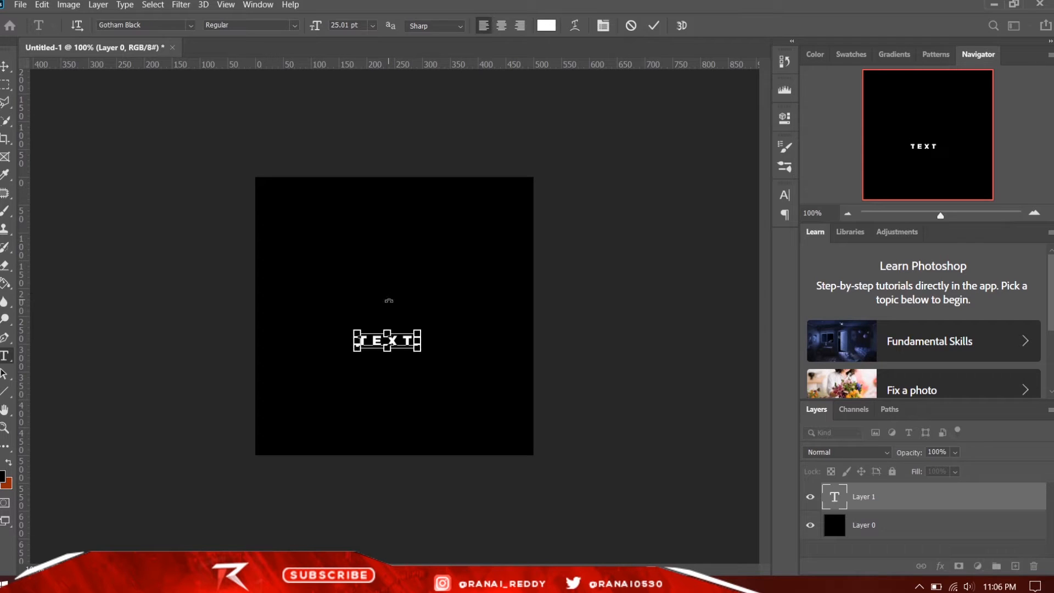
key("ctrl+a")
left_click_drag(317, 23, 327, 24)
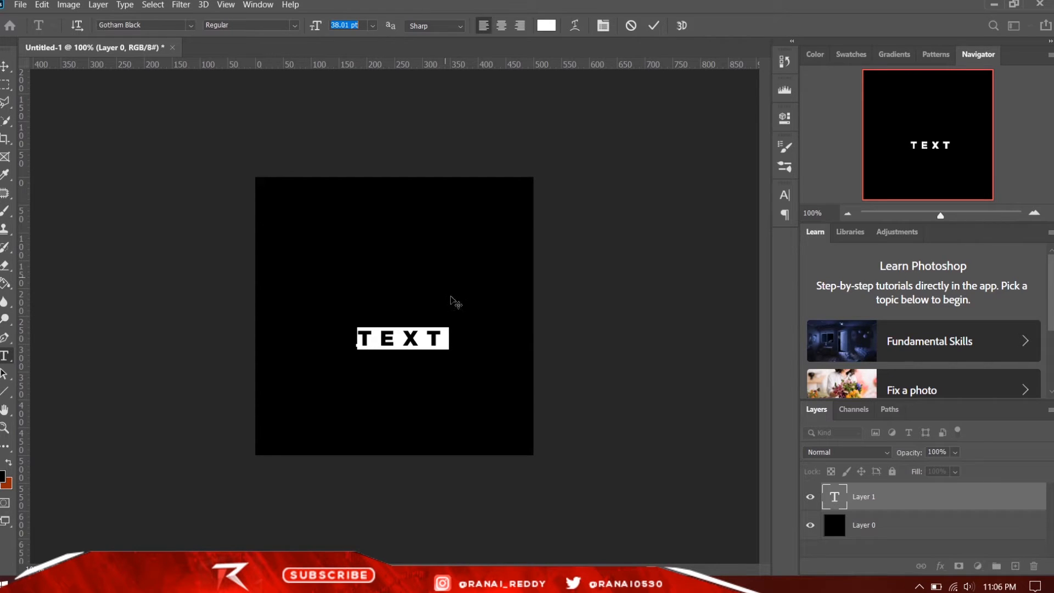
left_click(451, 337)
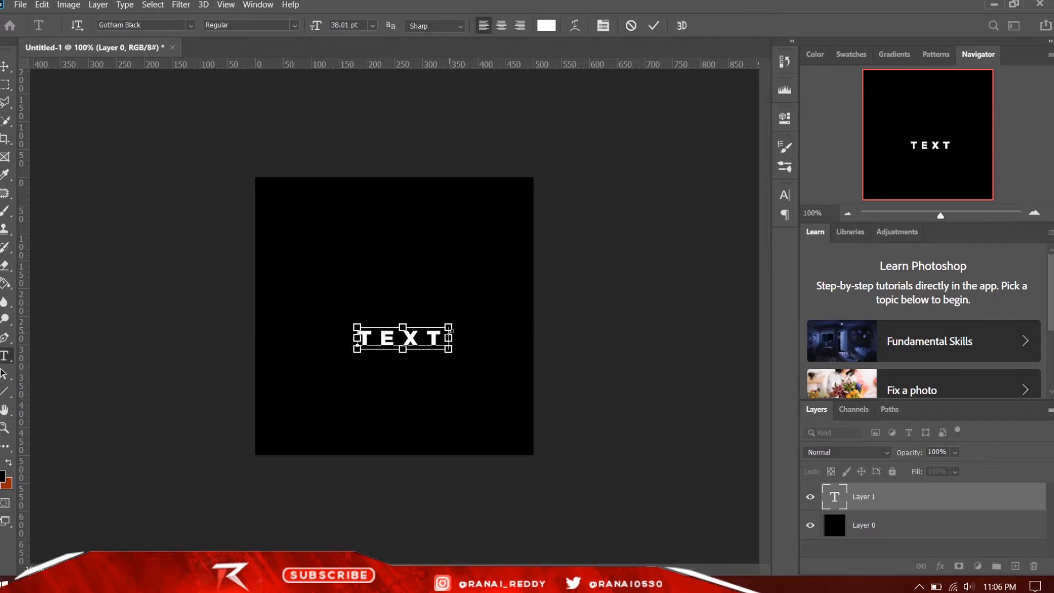
key("ctrl+a")
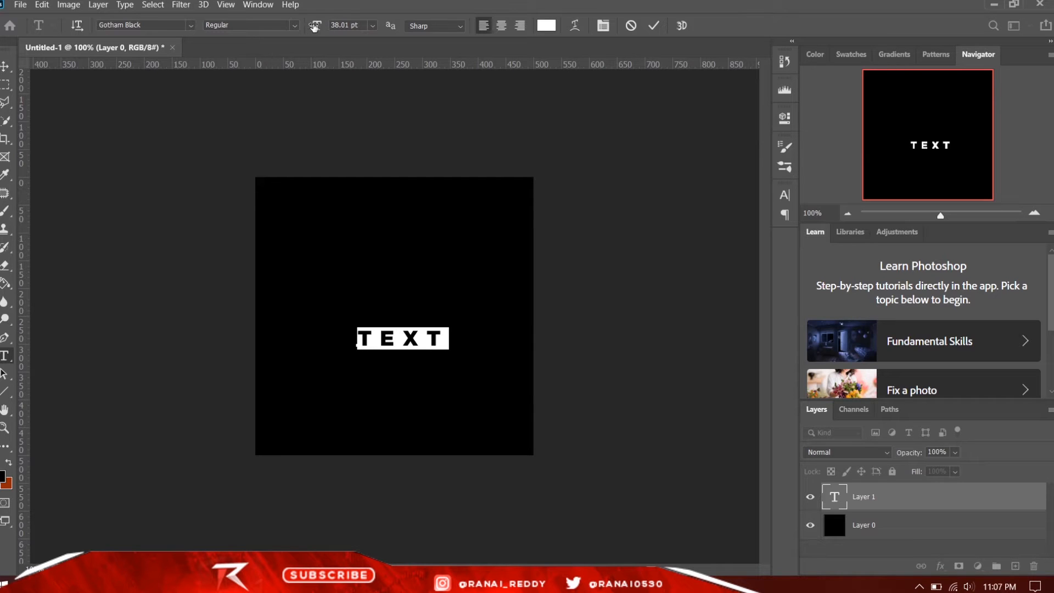
left_click_drag(315, 27, 324, 27)
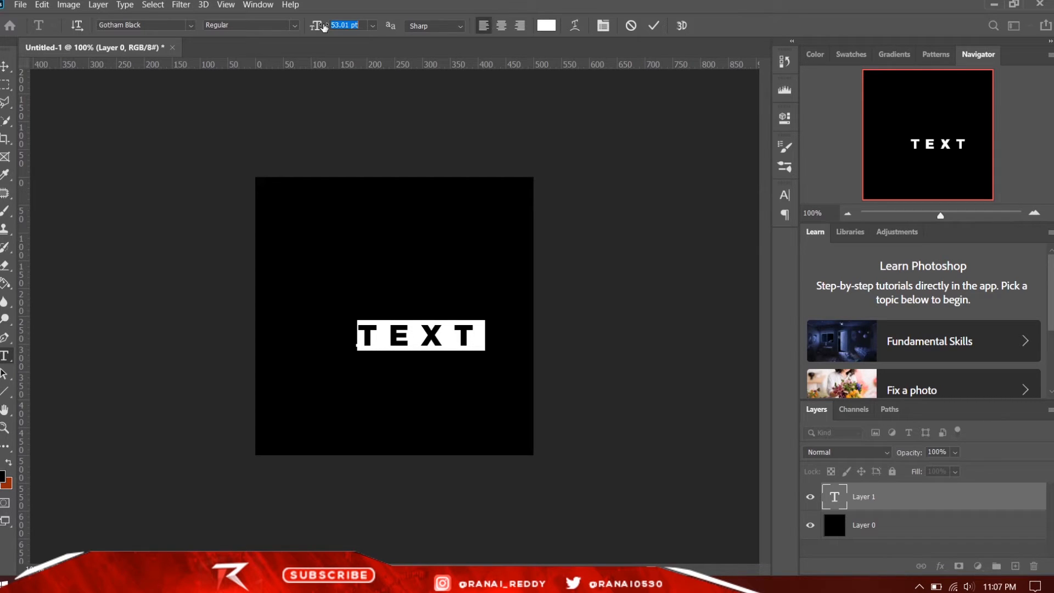
left_click_drag(324, 27, 348, 39)
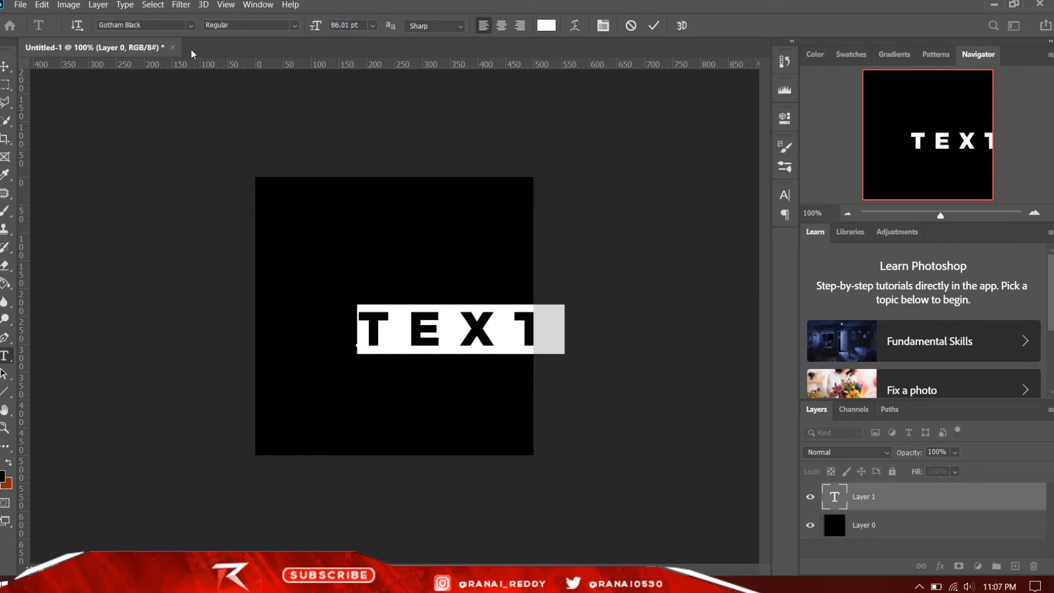
- Commit the text and centre the word TEXT on the canvas with the Move tool
left_click(5, 66)
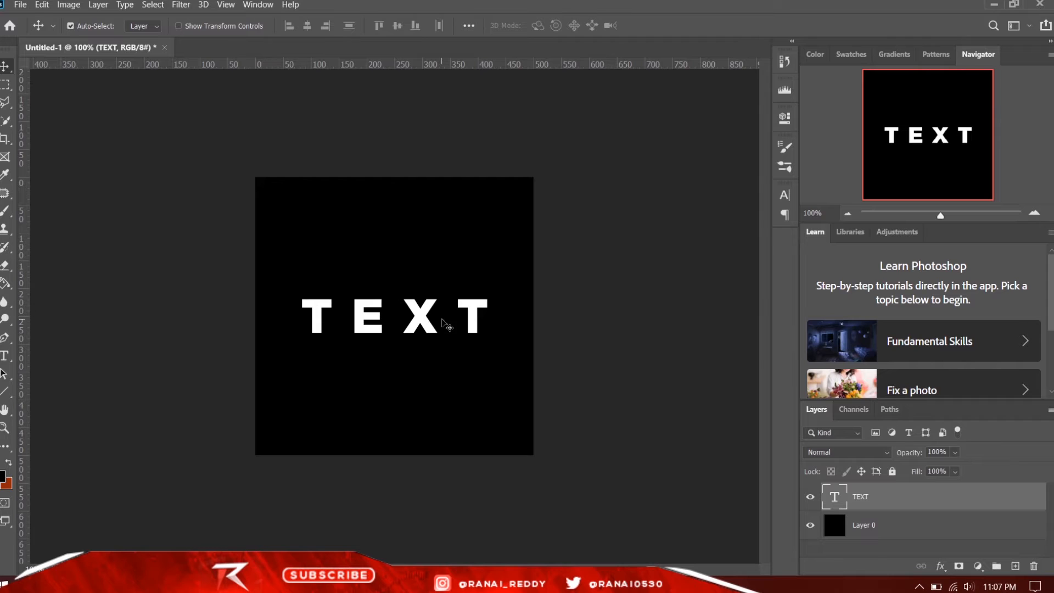
key("ctrl+plus")
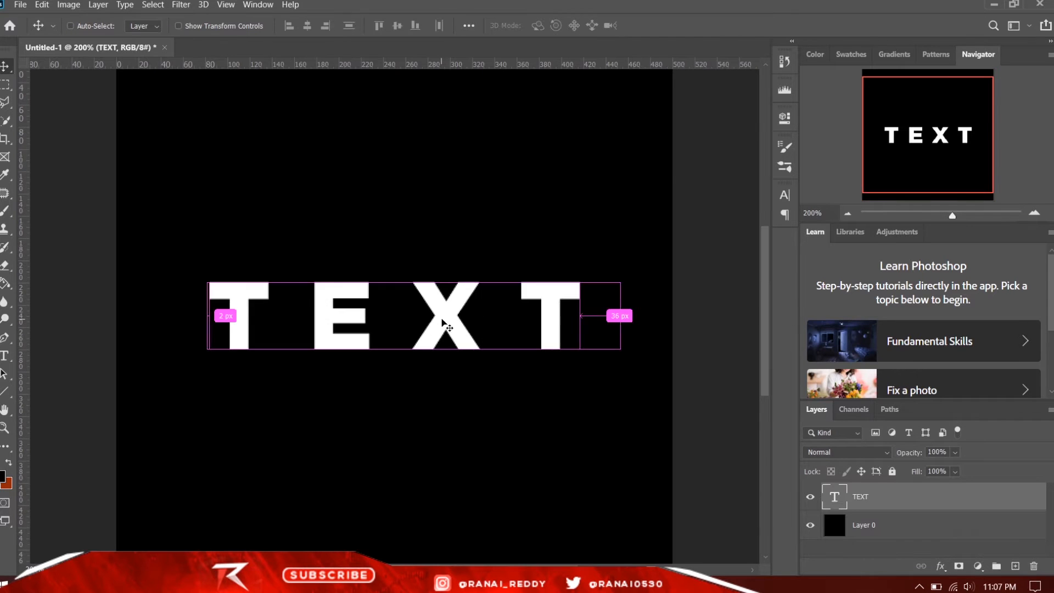
key("ctrl+minus")
key("ctrl+plus")
- Duplicate the TEXT layer, then rasterize both the copy, converted to a smart object first, and the original
key("ctrl+j")
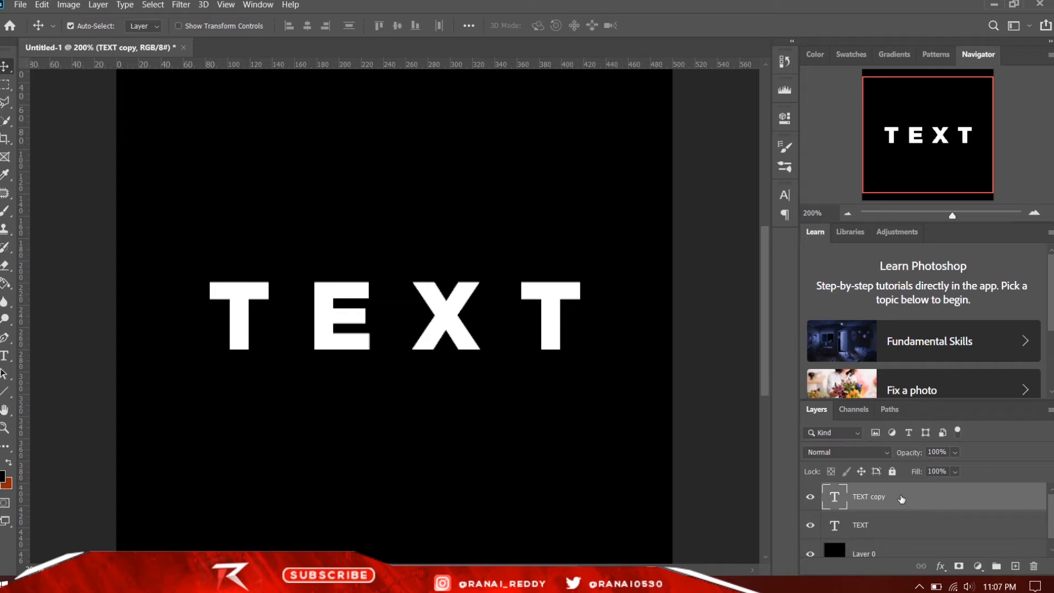
right_click(903, 499)
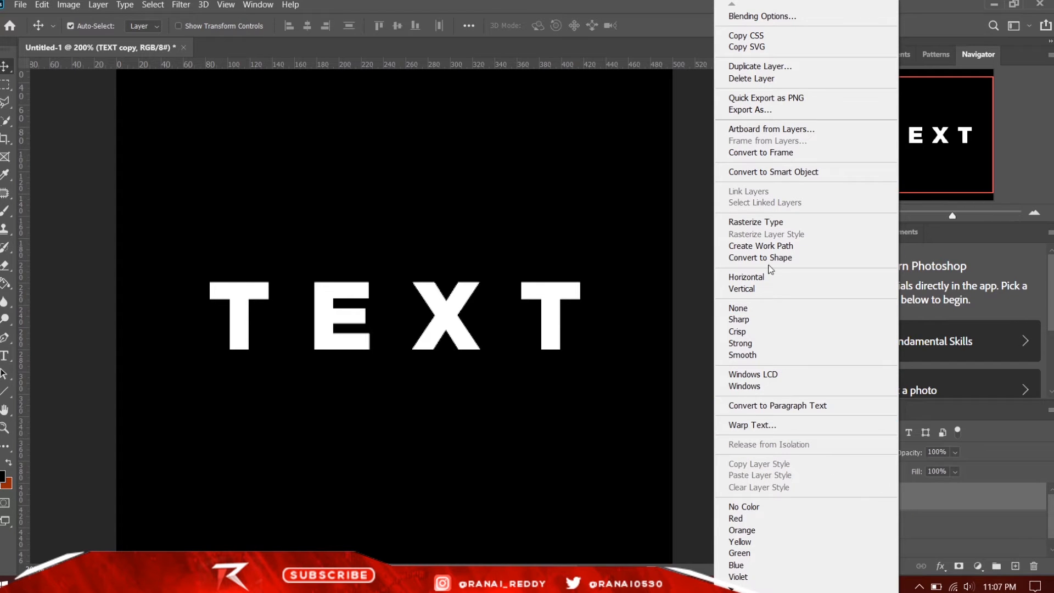
left_click(771, 172)
right_click(912, 505)
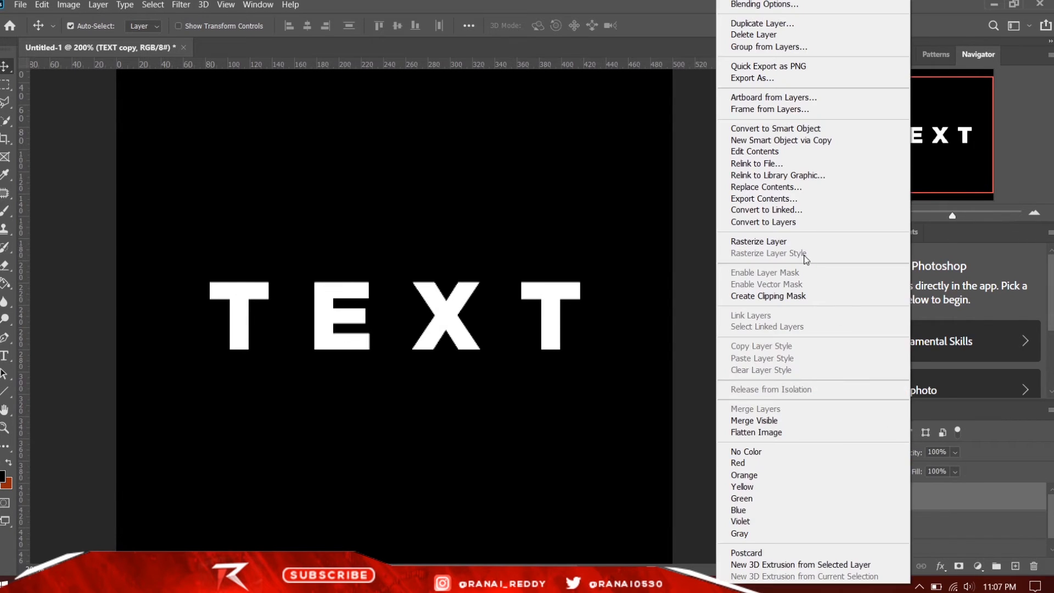
left_click(800, 244)
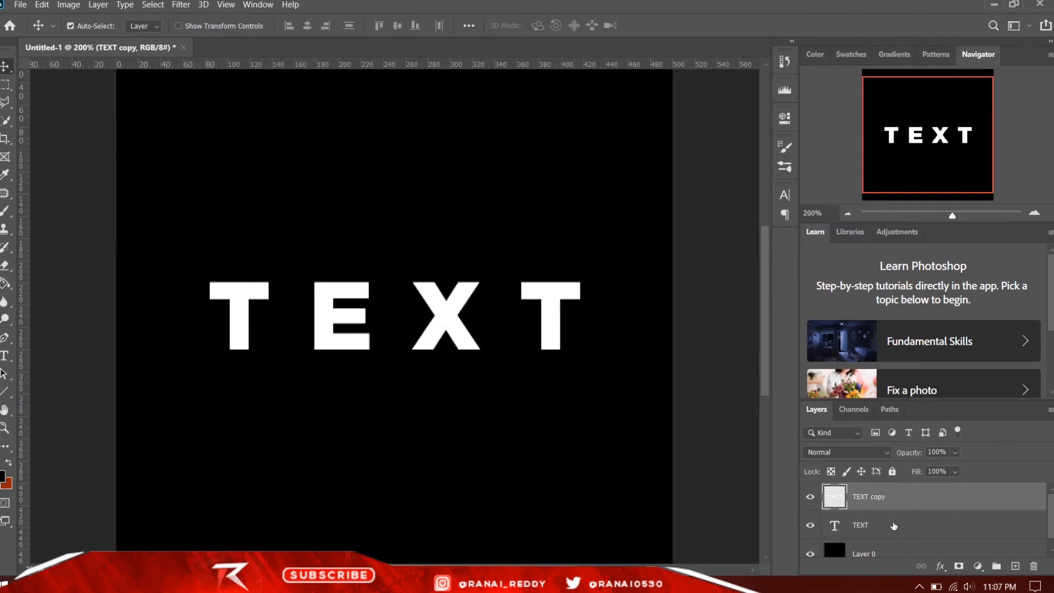
right_click(894, 526)
left_click(769, 219)
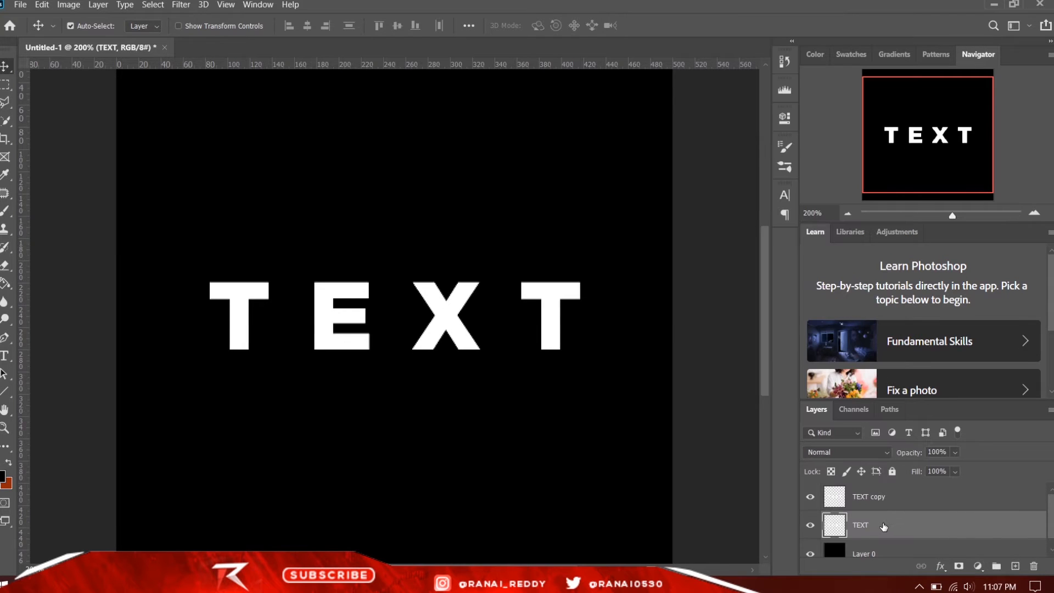
- Place the TEXT copy layer below the TEXT layer and rename it "Text under"
left_click_drag(885, 490, 894, 535)
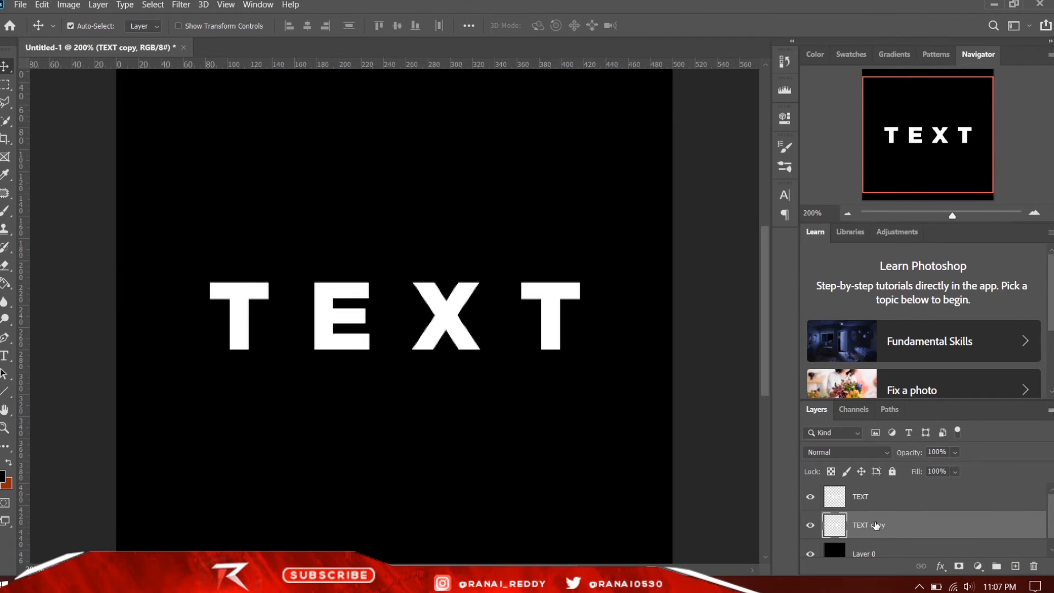
double_click(877, 524)
key("BackSpace")
type("Text under")
key("Return")
- Nudge the Text under layer straight down by about 5 px to form a lower edge beneath the white letters
key("Down")
key("Down")
key("Down")
key("Down")
key("Down")
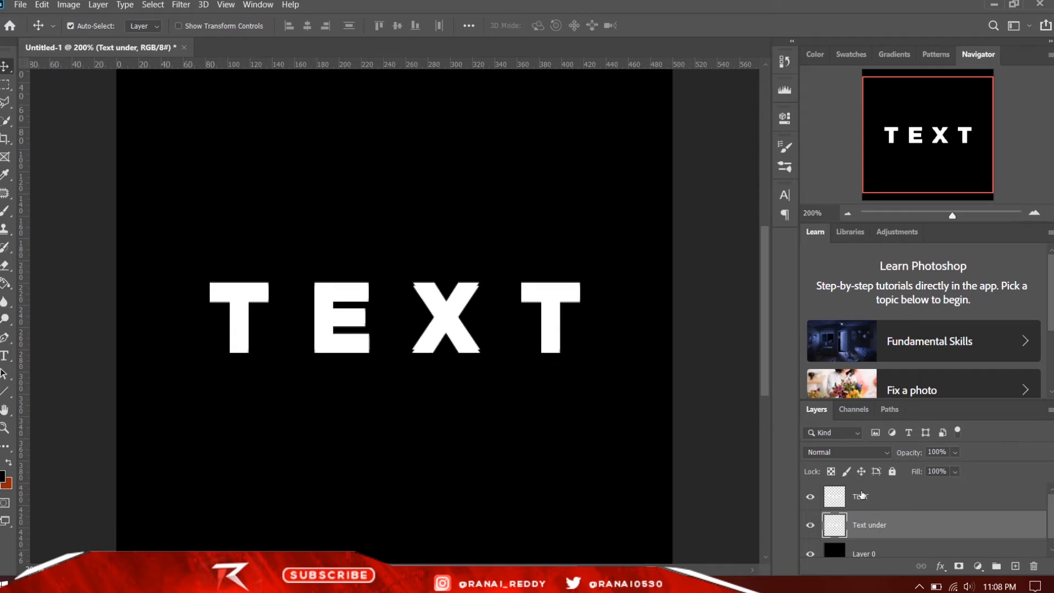
key("Up")
key("Up")
key("Down")
key("Down")
key("Down")
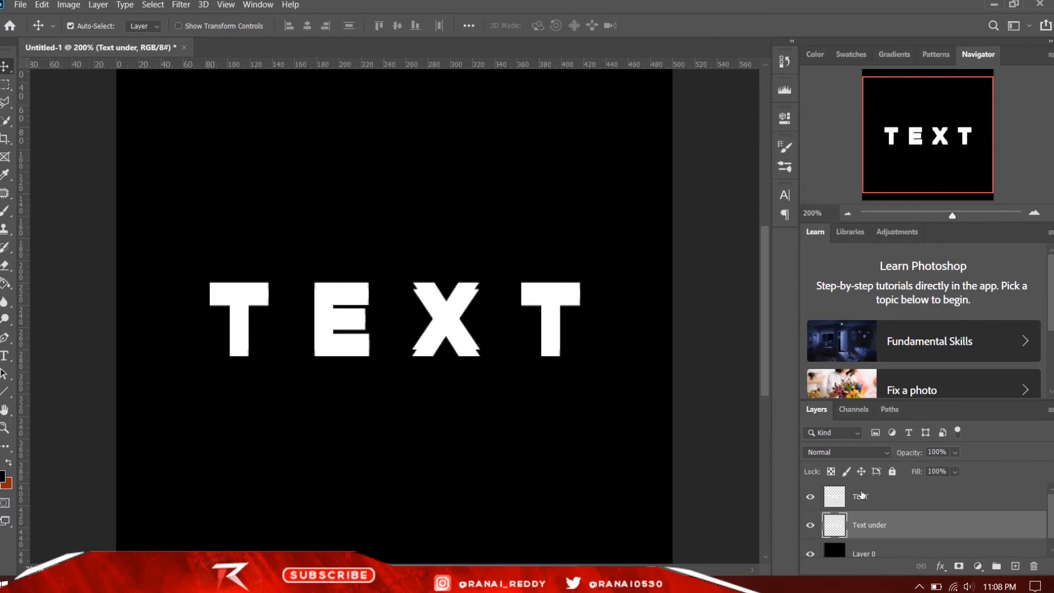
key("Down")
key("Down")
key("Down")
key("Down")
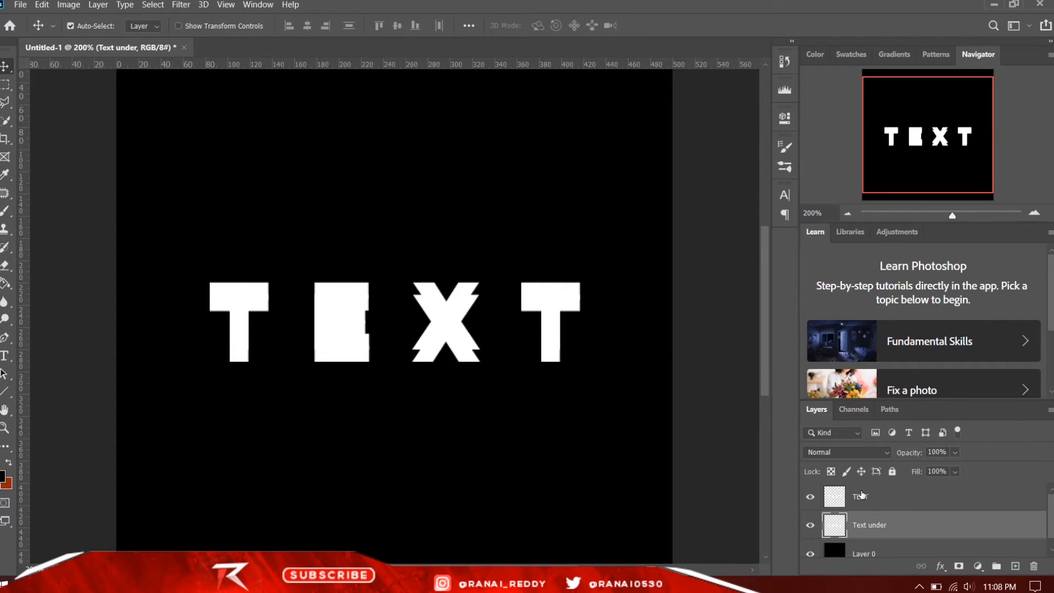
key("Up")
key("Up")
key("Up")
key("Down")
key("Down")
key("Down")
key("Down")
key("Down")
key("Up")
key("Up")
key("Up")
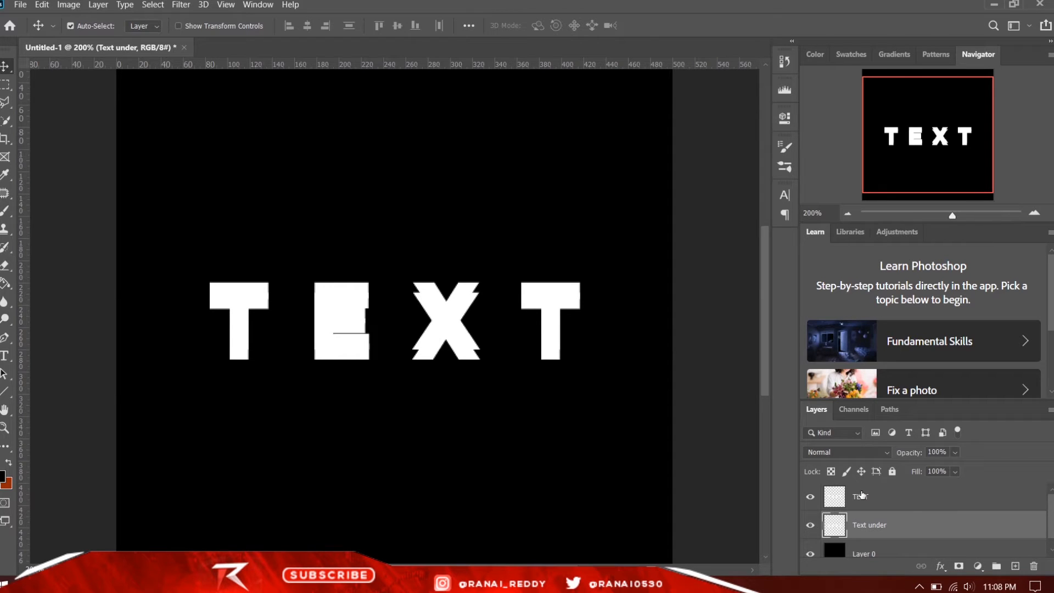
key("Up")
key("Up")
key("Up")
key("Up")
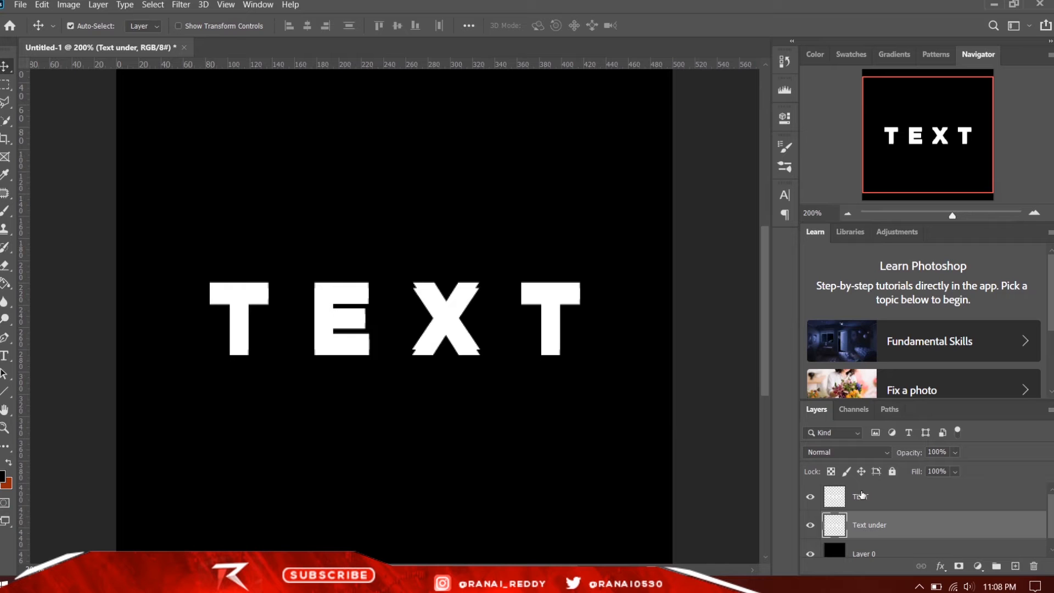
- Apply a Color Overlay in dark grey 636261 to the Text under layer, with Normal blending at 100% opacity
right_click(876, 528)
left_click(759, 12)
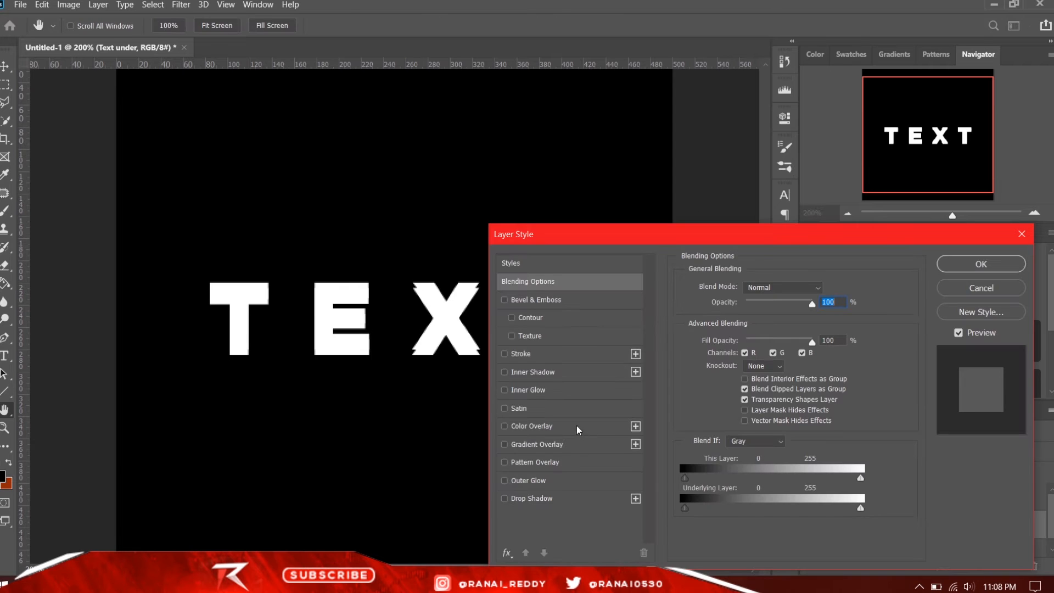
left_click(577, 426)
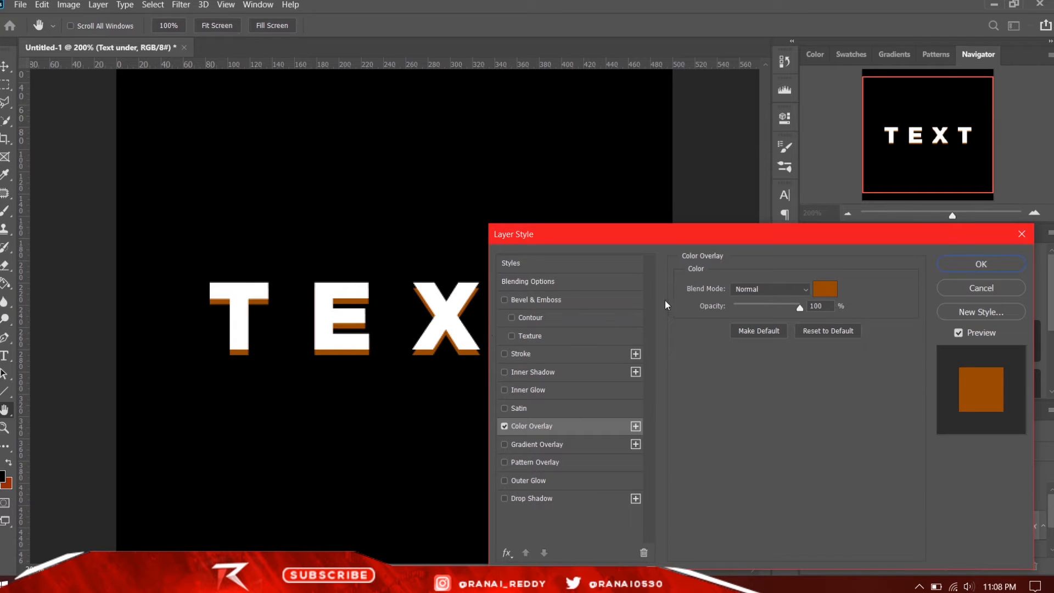
left_click(825, 289)
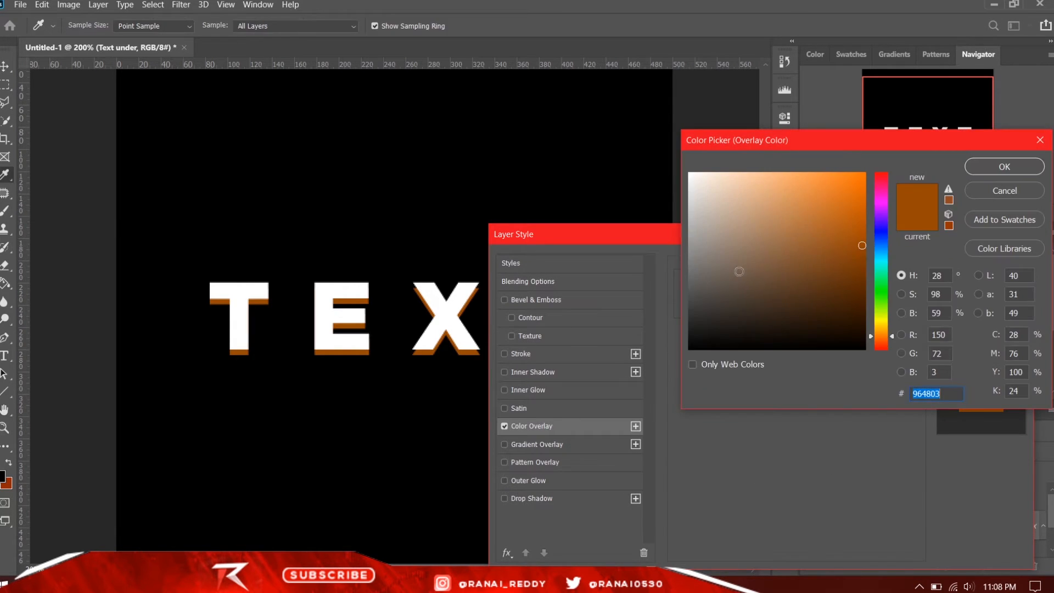
left_click(690, 262)
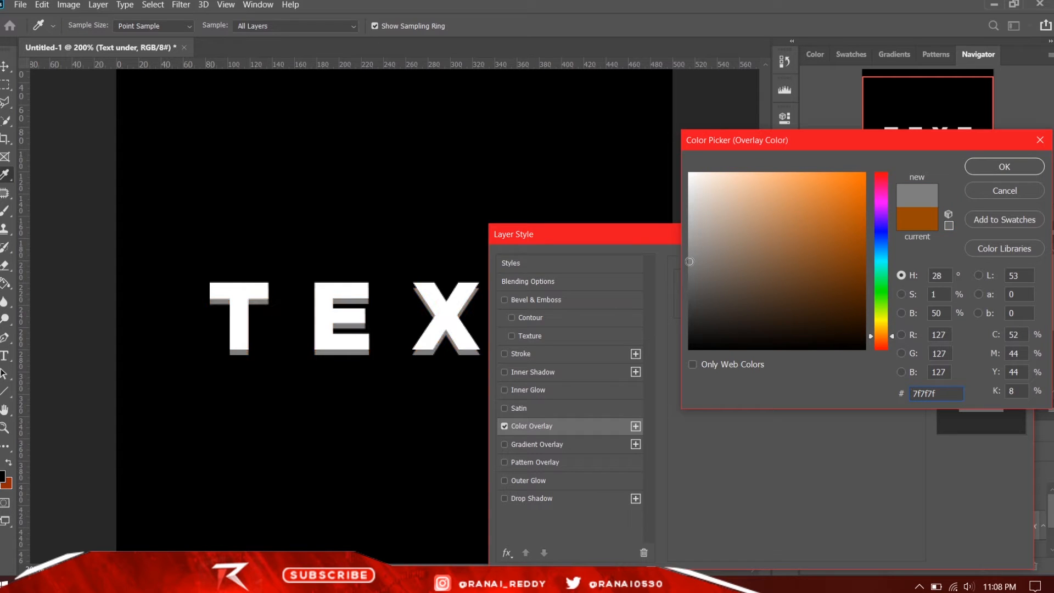
left_click(693, 281)
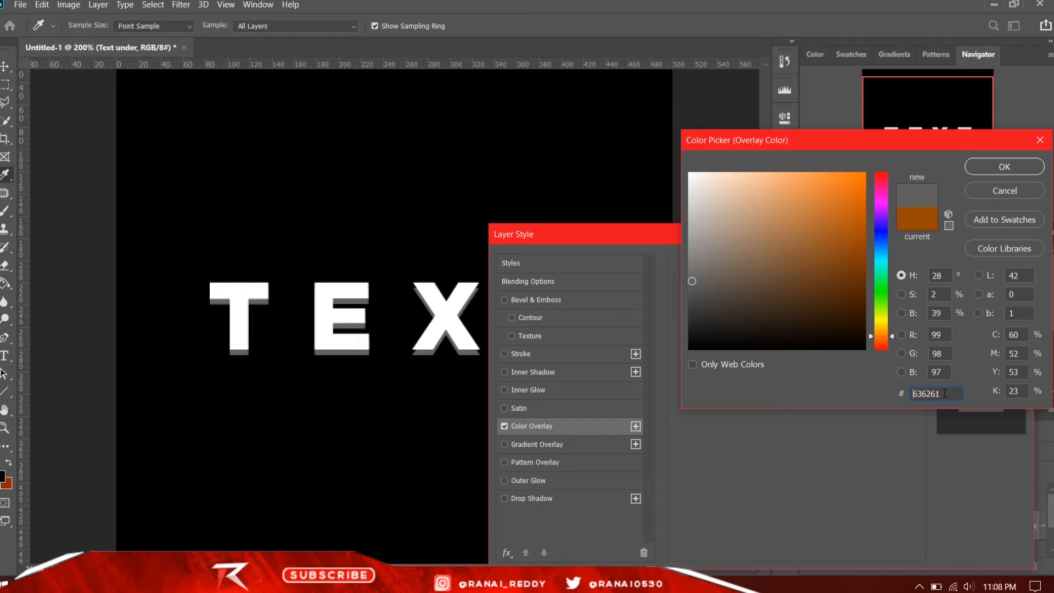
left_click(982, 165)
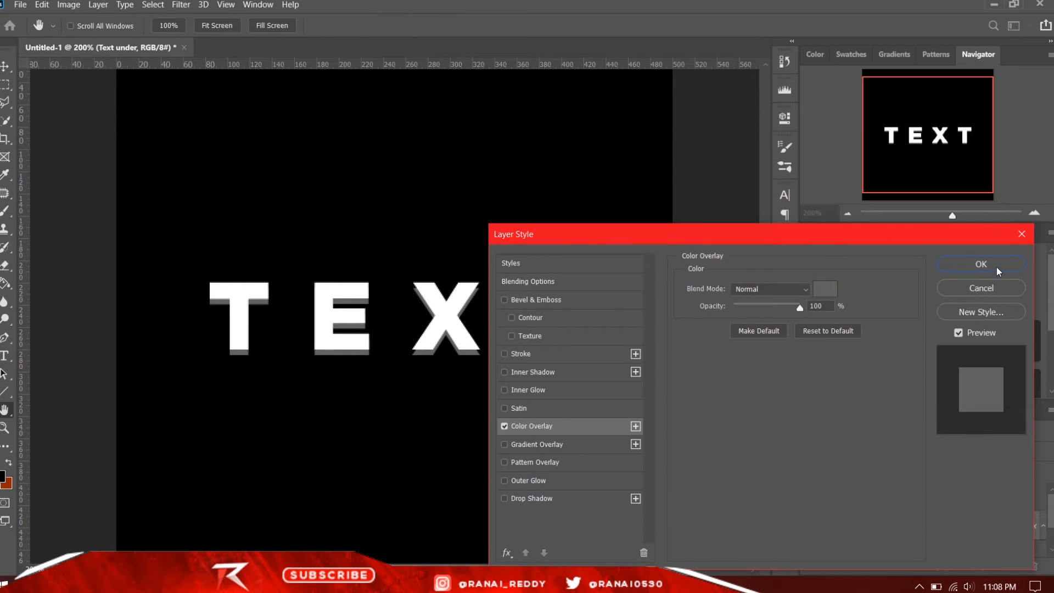
left_click(983, 264)
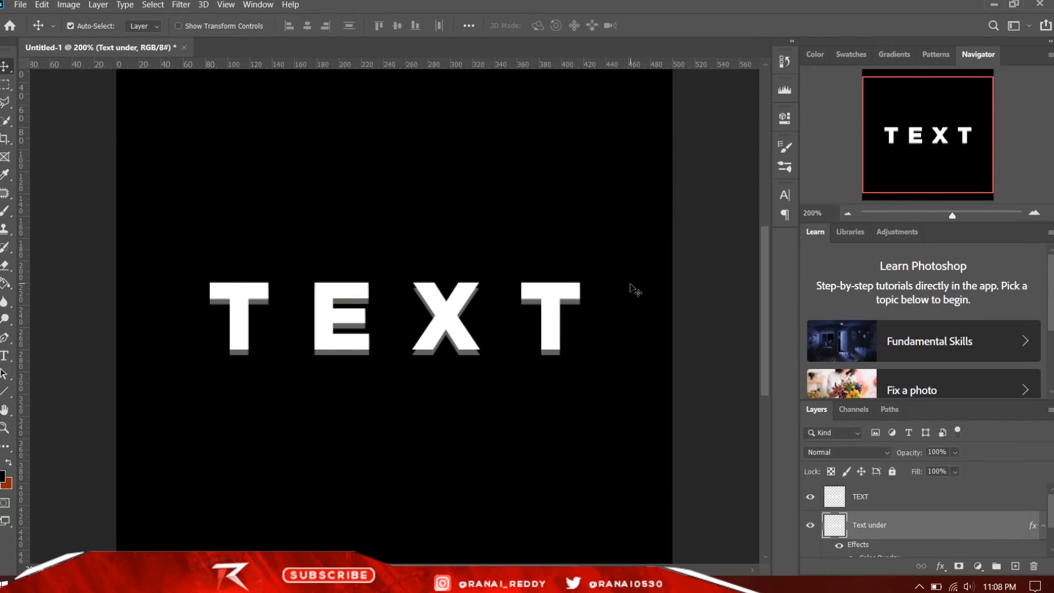
- Examine the grey offset edges around the letters at close range
key("ctrl+plus")
key("ctrl+plus")
key("ctrl+plus")
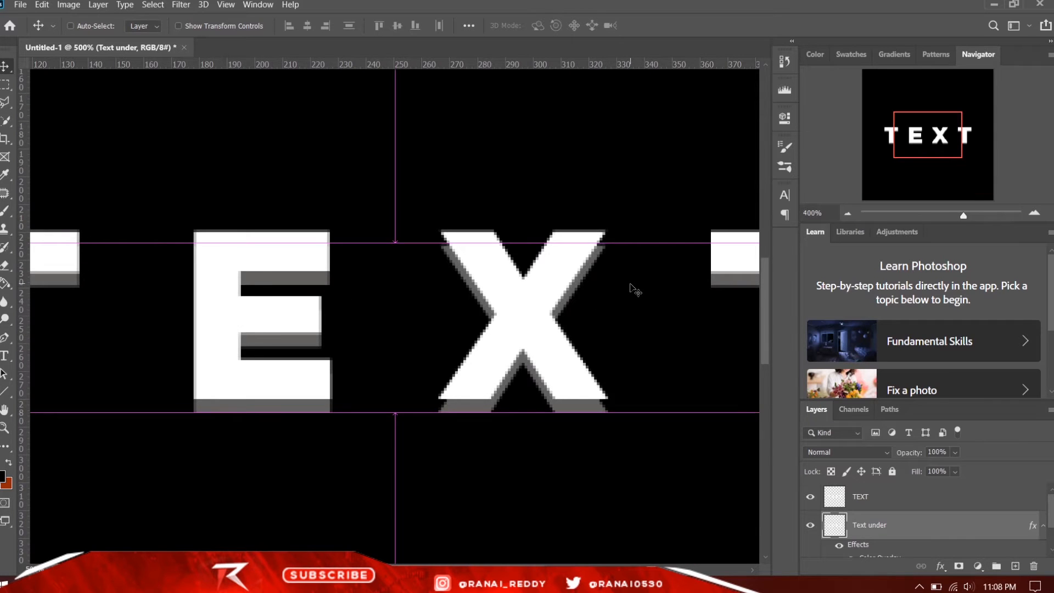
key("ctrl+minus")
key("ctrl+minus")
key("ctrl+plus")
key("ctrl+plus")
key("ctrl+minus")
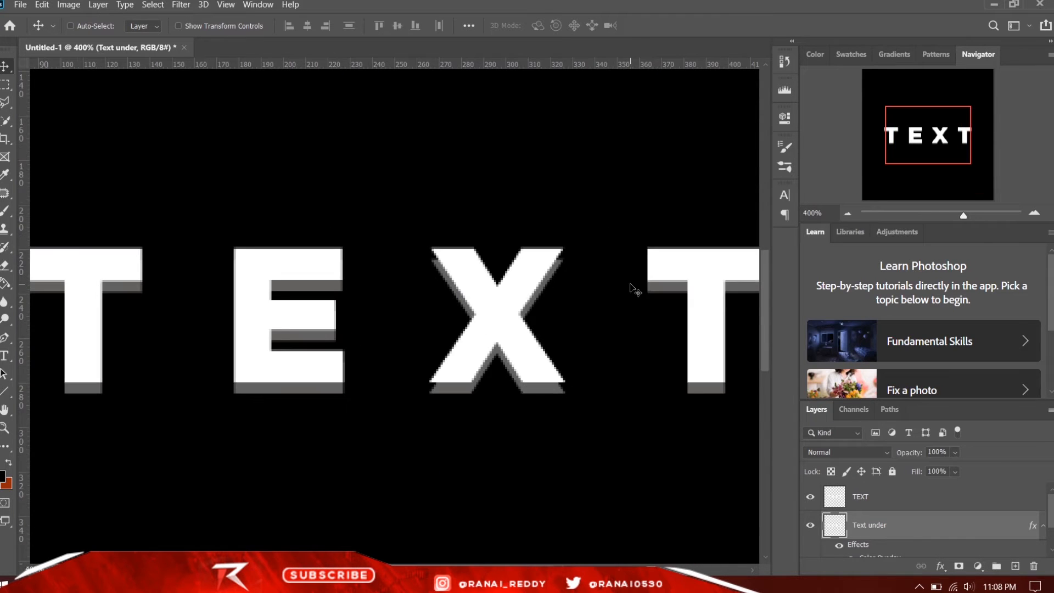
- Scale up the TEXT and Text under layers together so the lettering nearly spans the canvas width
key("ctrl+minus")
key("ctrl+minus")
key("ctrl+plus")
key("ctrl+plus")
left_click(878, 501)
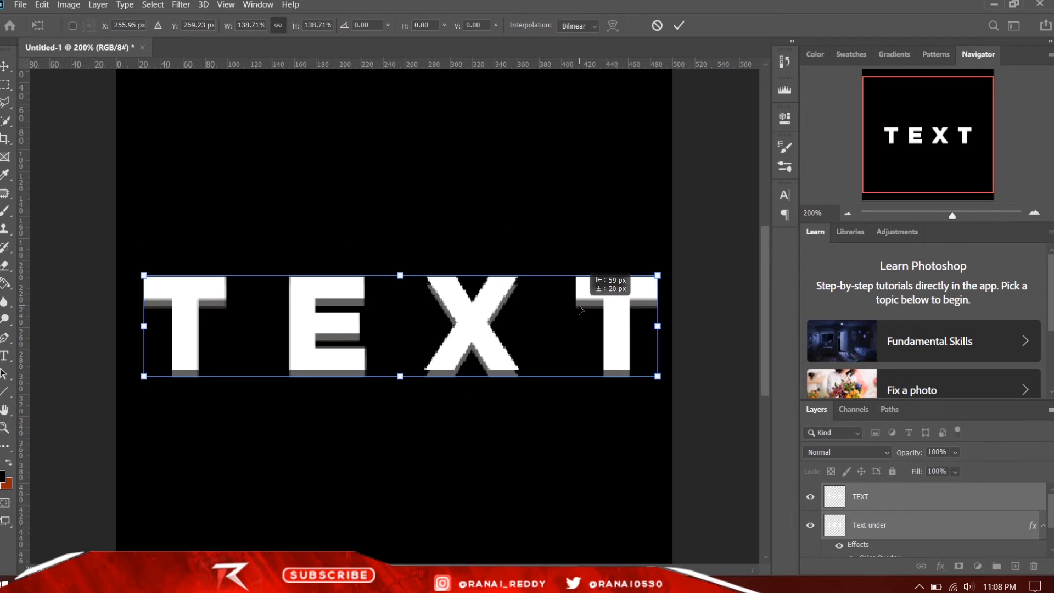
left_click_drag(580, 305, 579, 300)
key("Return")
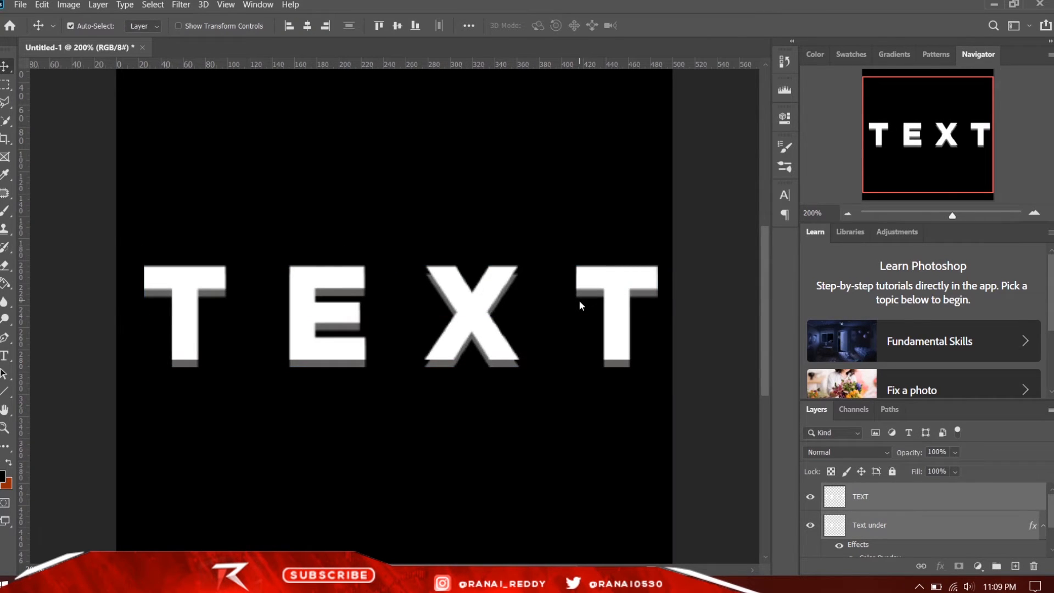
- Outline the black notch between the white face and grey edge at the X's upper-left corner with the Polygonal Lasso
key("ctrl+plus")
key("ctrl+plus")
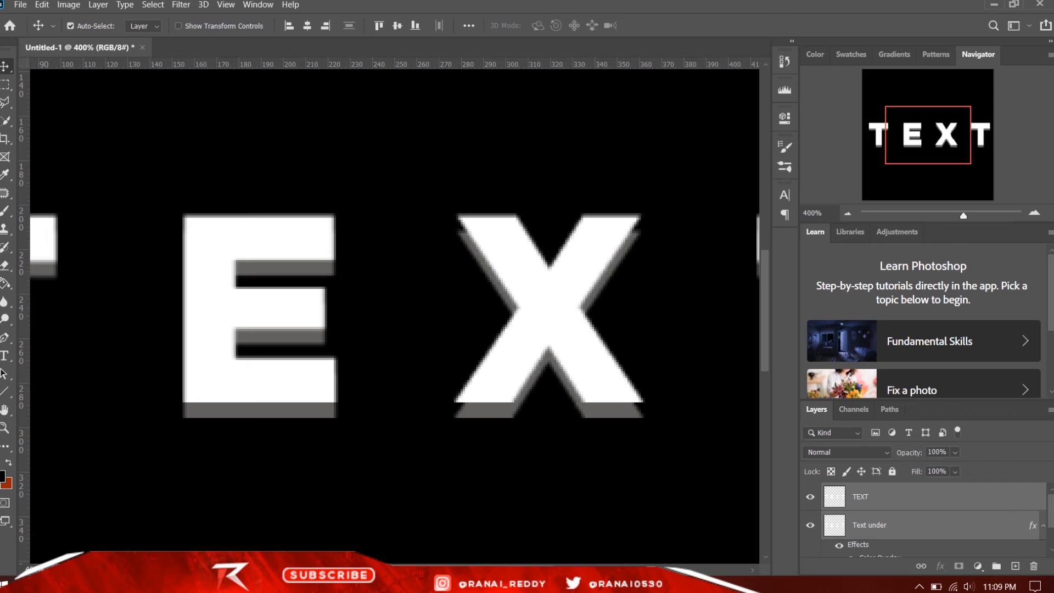
left_click(5, 102)
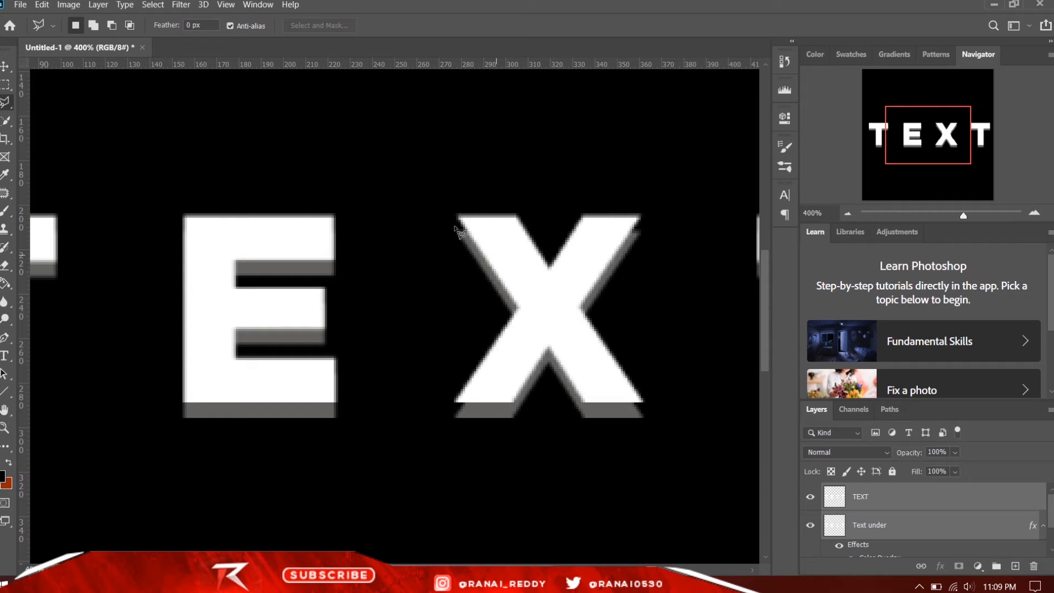
scroll(410, 235, "up", 3)
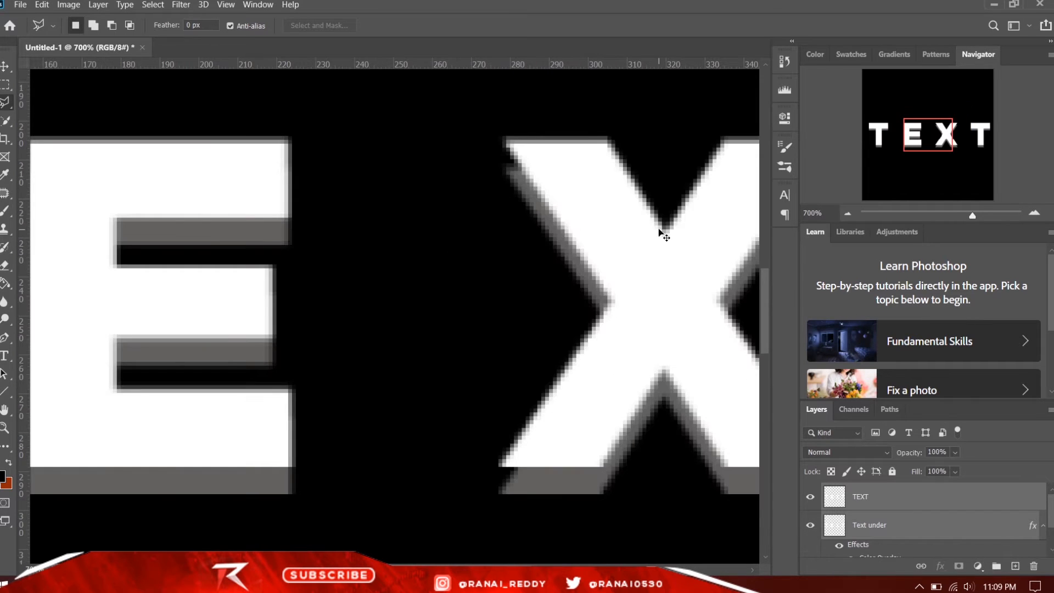
scroll(662, 233, "up", 2)
scroll(637, 225, "up", 3)
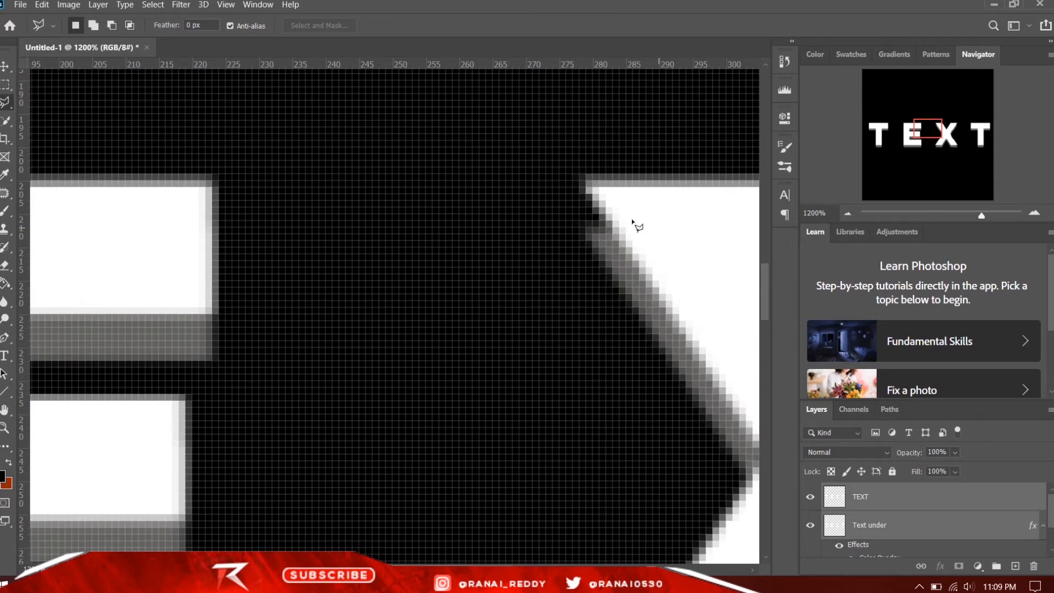
left_click(583, 193)
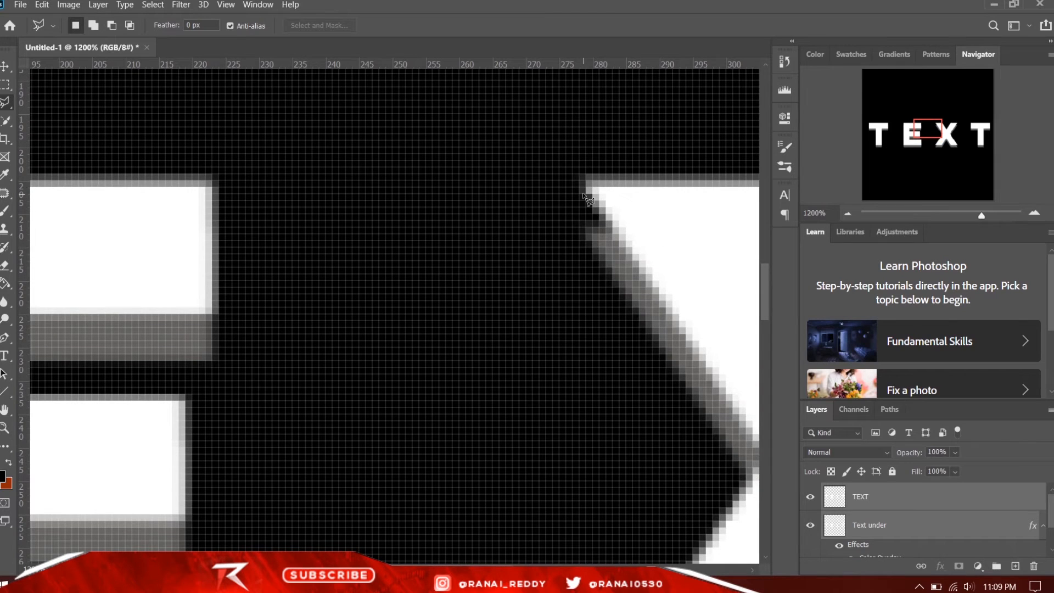
left_click(586, 239)
left_click(640, 308)
left_click(656, 262)
left_click(607, 196)
double_click(584, 195)
key("Escape")
- Set the foreground colour to grey 636261, fill the selected notch on the Text under layer, and deselect
left_click(3, 475)
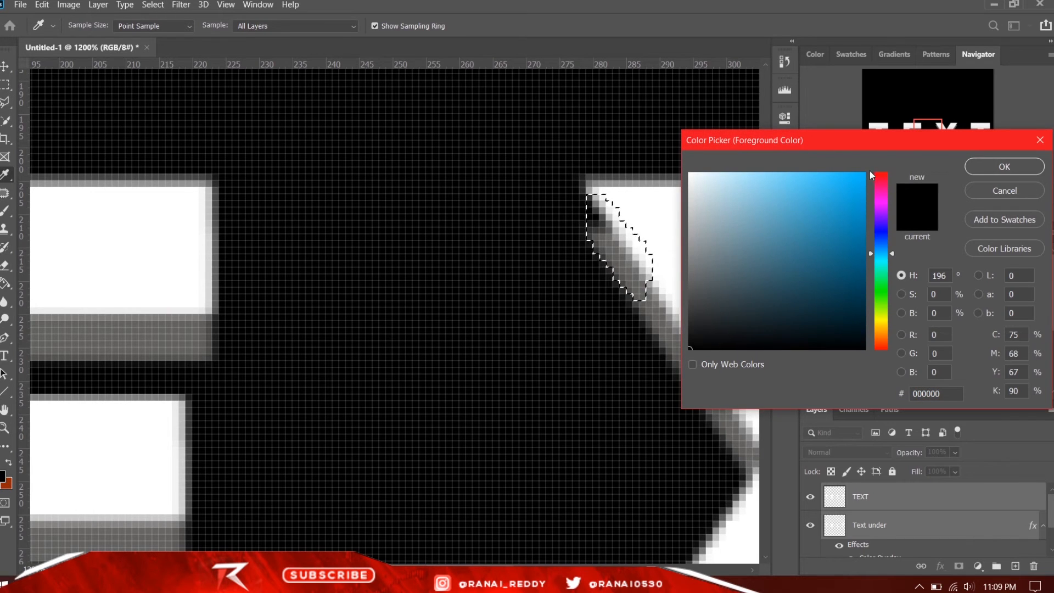
left_click_drag(929, 144, 1041, 146)
left_click(687, 358)
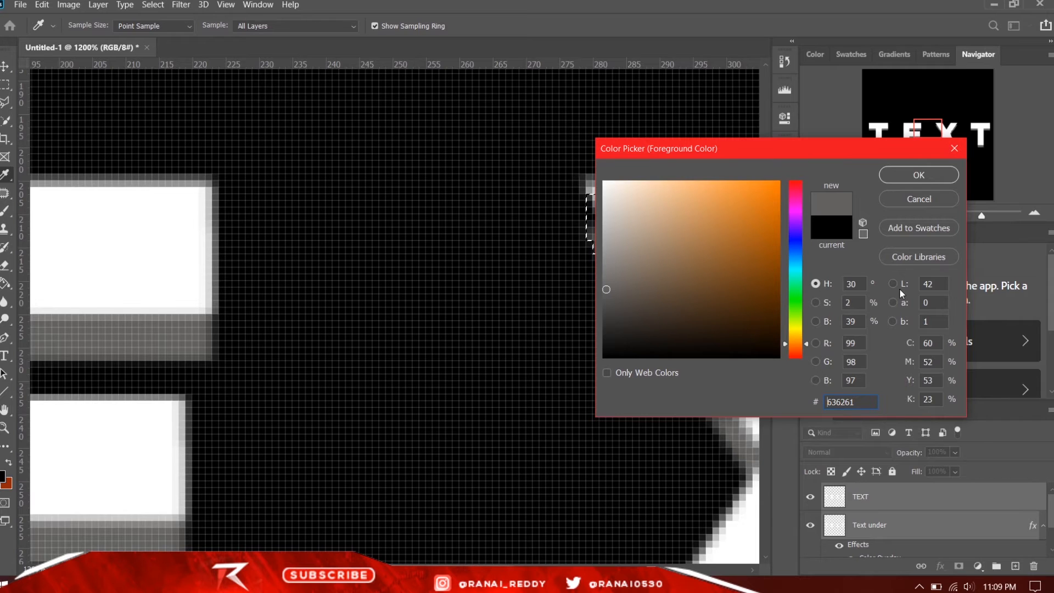
left_click(909, 176)
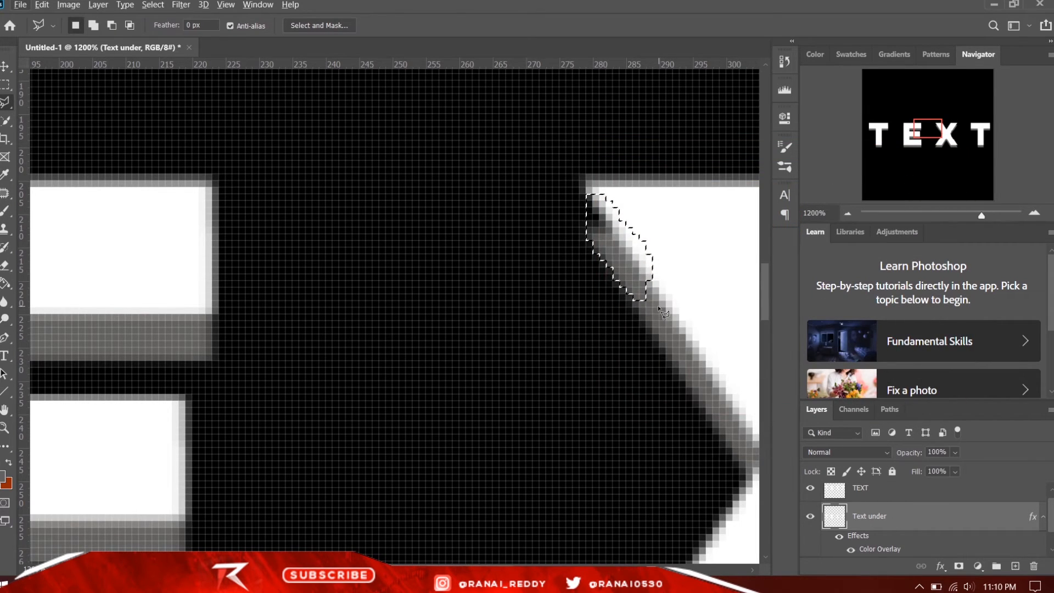
key("alt+BackSpace")
key("ctrl+d")
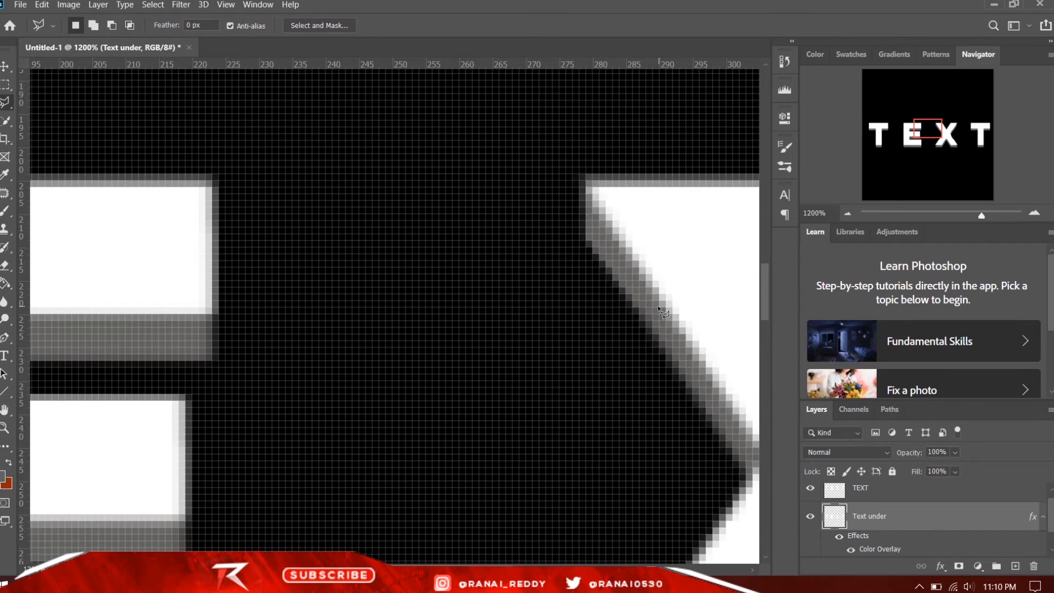
- Select the notch at the X's upper-right corner with the Polygonal Lasso and fill it with the grey foreground colour
scroll(662, 312, "down", 4)
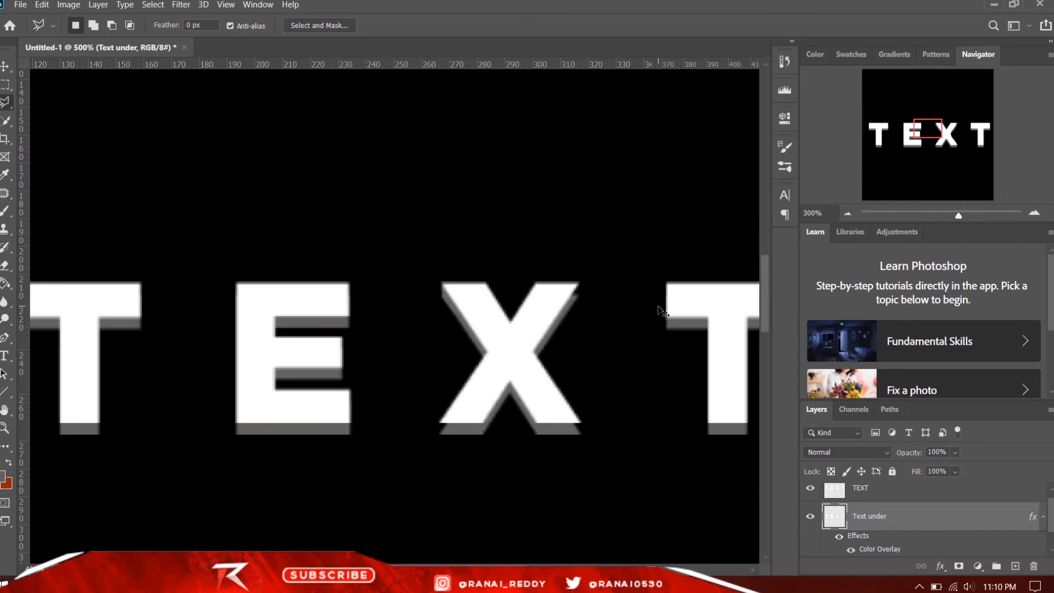
scroll(663, 312, "up", 2)
scroll(661, 312, "up", 4)
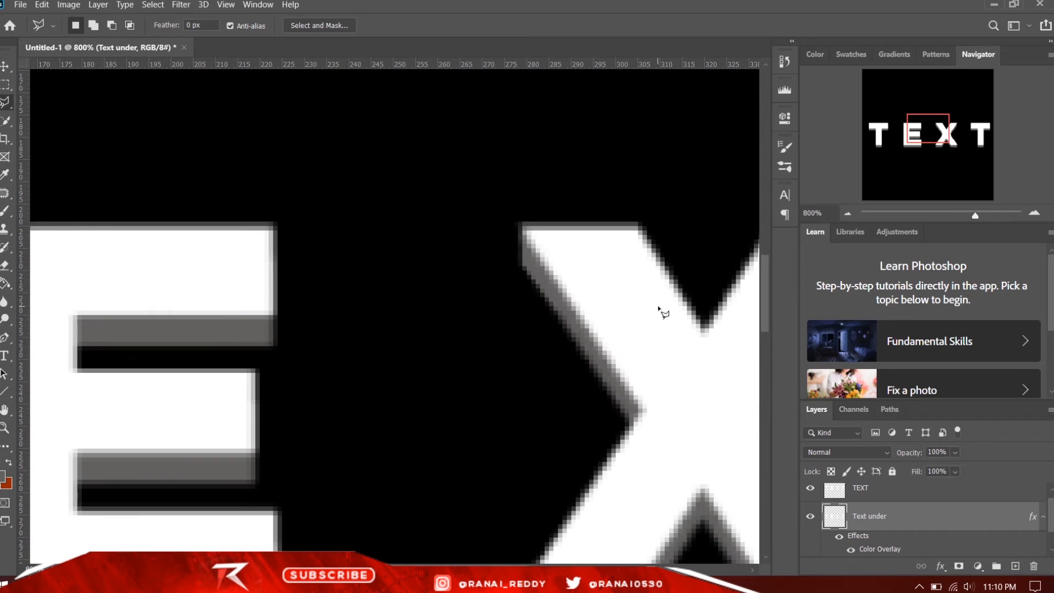
left_click_drag(396, 570, 485, 570)
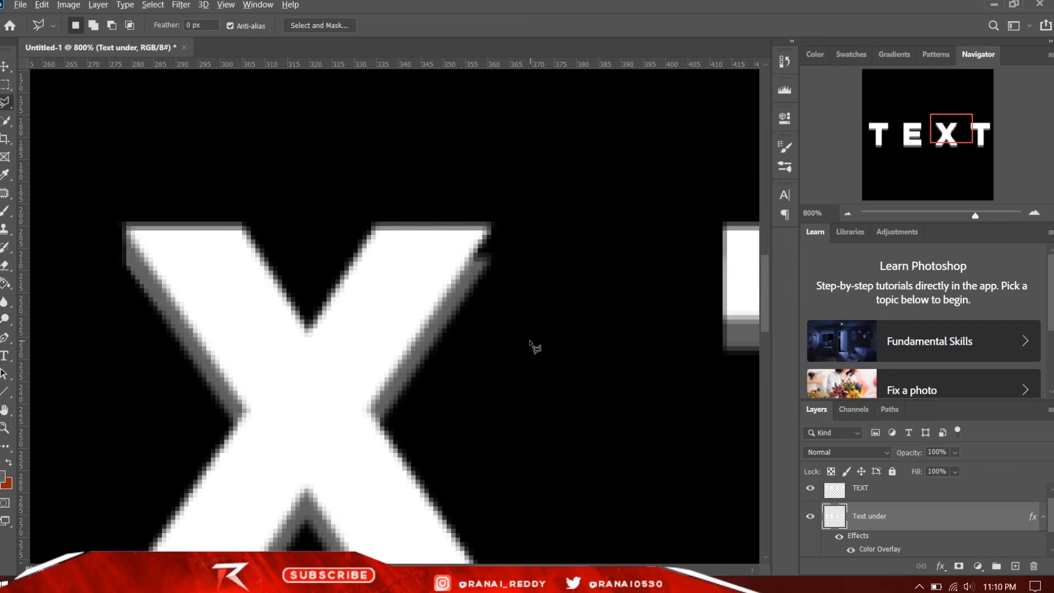
key("ctrl+plus")
left_click(587, 148)
left_click(588, 217)
left_click(513, 196)
left_click(524, 154)
left_click(588, 148)
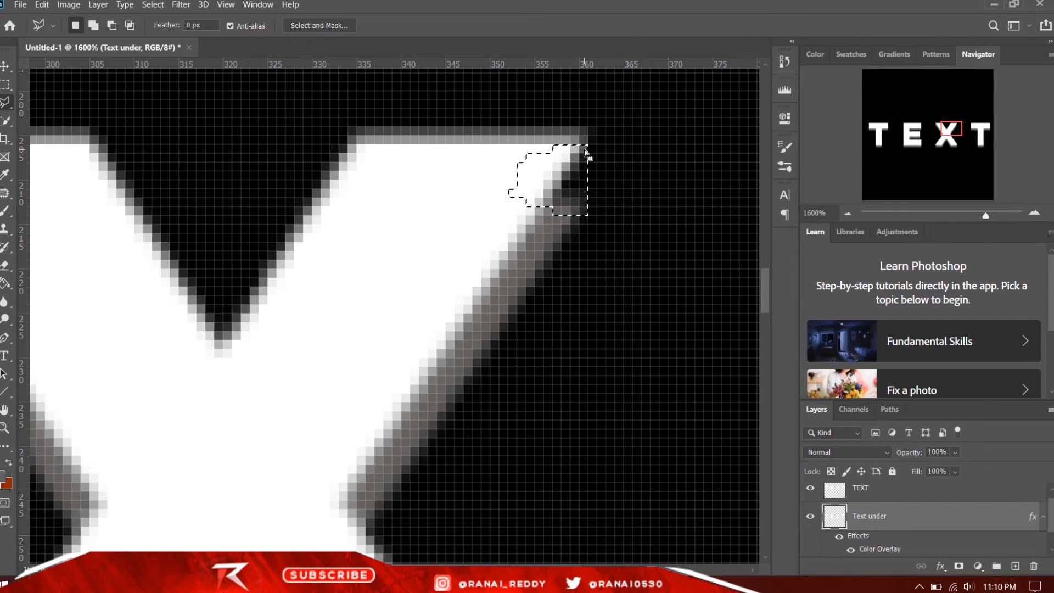
key("alt+BackSpace")
key("ctrl+d")
- Trim the stray grey pixels outside the X's upper-right corner by selecting and deleting them on the Text under layer
key("ctrl+minus")
key("ctrl+plus")
key("ctrl+plus")
left_click_drag(494, 570, 536, 570)
scroll(324, 407, "up", 5)
left_click(117, 296)
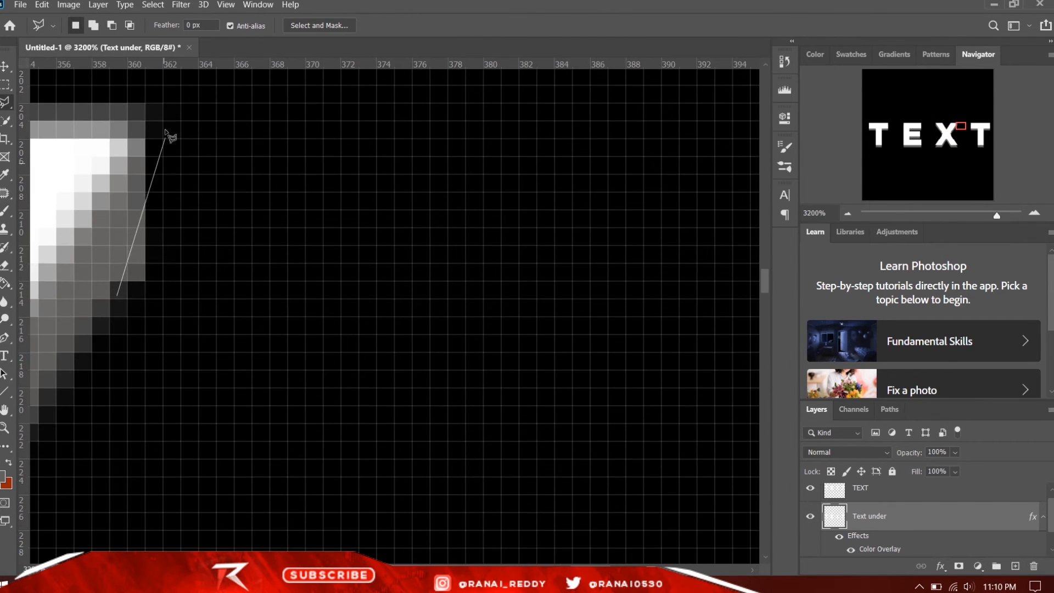
left_click(156, 97)
left_click(203, 192)
left_click(201, 309)
left_click(117, 296)
key("Delete")
key("ctrl+d")
- Fill the missing grey corner beneath the X's lower-left foot on the Text under layer
key("ctrl+minus")
key("ctrl+minus")
key("ctrl+minus")
key("ctrl+minus")
key("ctrl+plus")
scroll(183, 295, "down", 3)
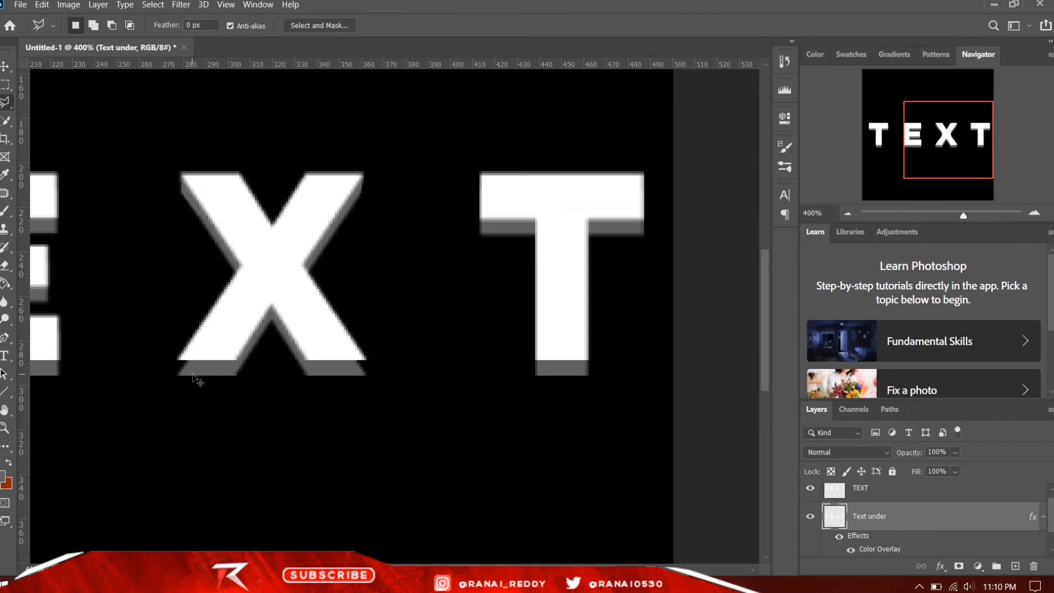
left_click(180, 375)
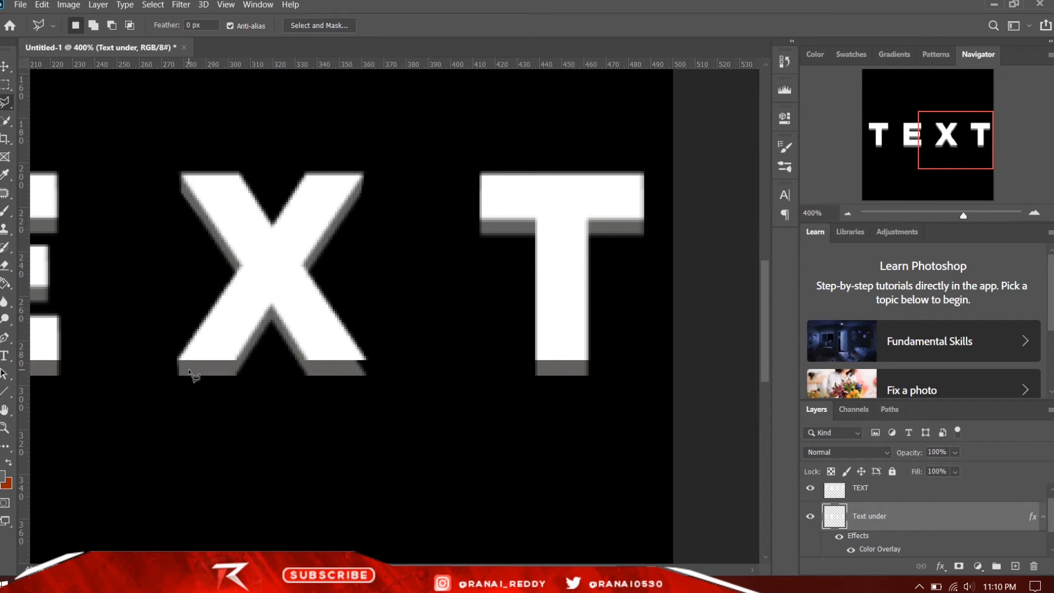
- Select the missing corner beneath the X's lower-right foot, fill it with grey, and deselect
key("ctrl+plus")
left_click(360, 371)
left_click(359, 389)
left_click(309, 368)
left_click(360, 372)
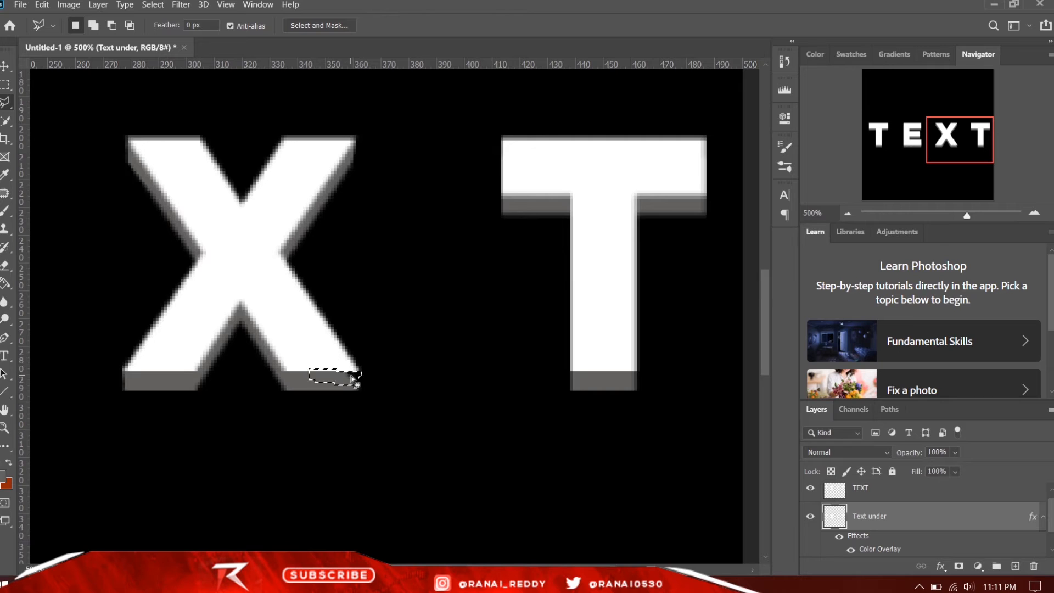
key("alt+BackSpace")
key("ctrl+d")
- Examine the grey edges of the lettering both up close and across the whole canvas
key("ctrl+minus")
key("ctrl+minus")
key("ctrl+minus")
key("ctrl+plus")
key("ctrl+plus")
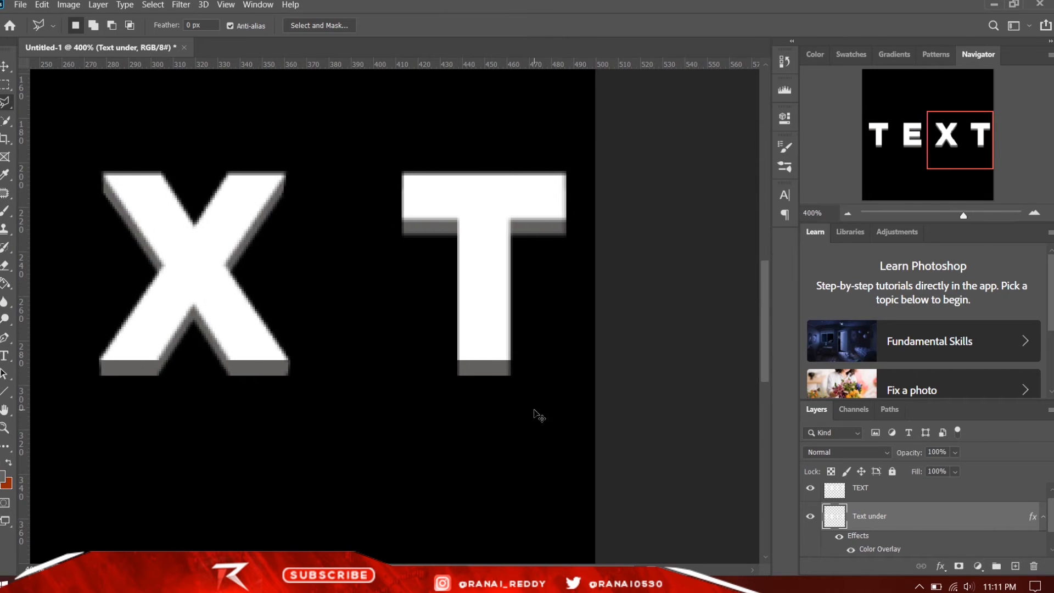
key("ctrl+minus")
key("ctrl+minus")
key("ctrl+minus")
key("ctrl+plus")
key("ctrl+minus")
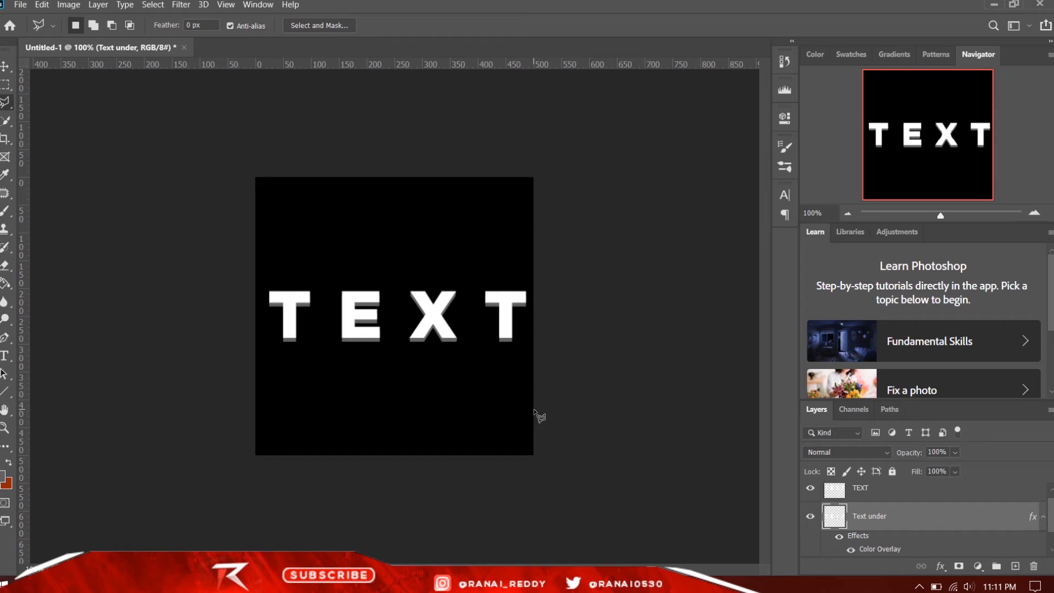
key("ctrl+plus")
key("ctrl+plus")
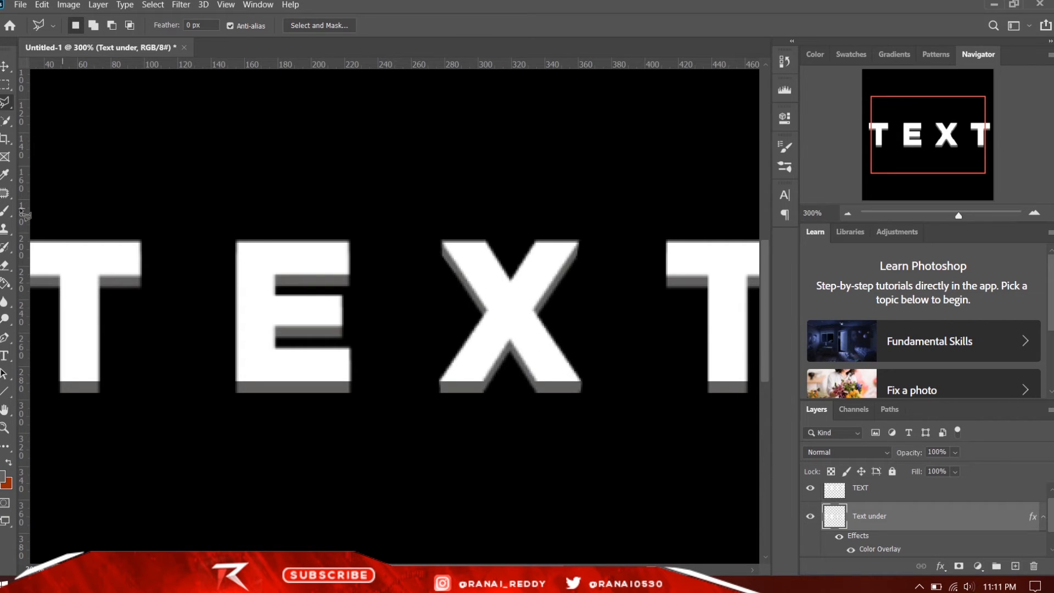
- Add a new empty layer above Text under and set the Brush tool's foreground colour to black
left_click(4, 212)
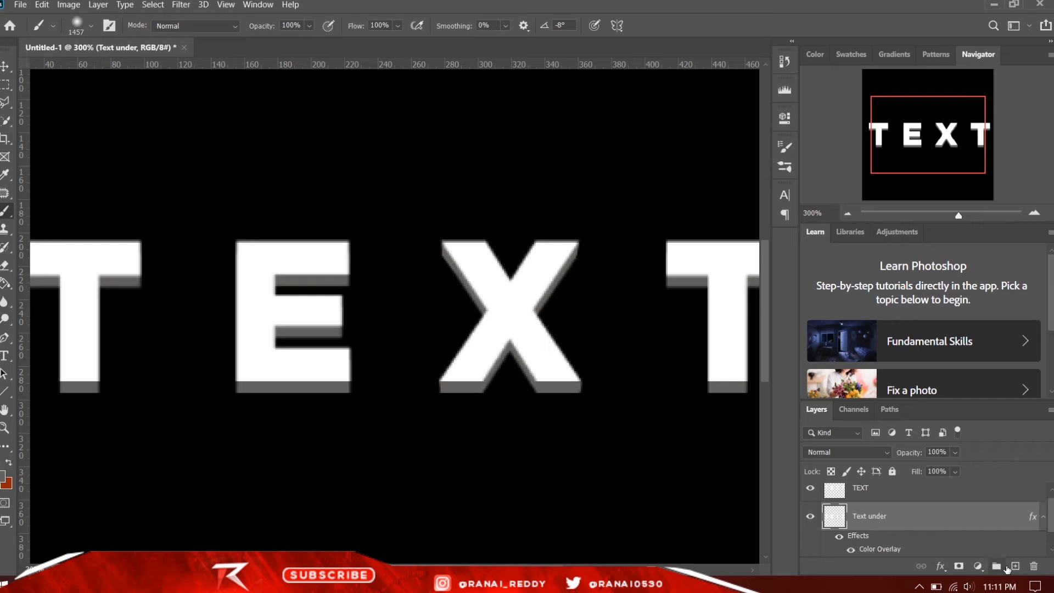
left_click(1016, 566)
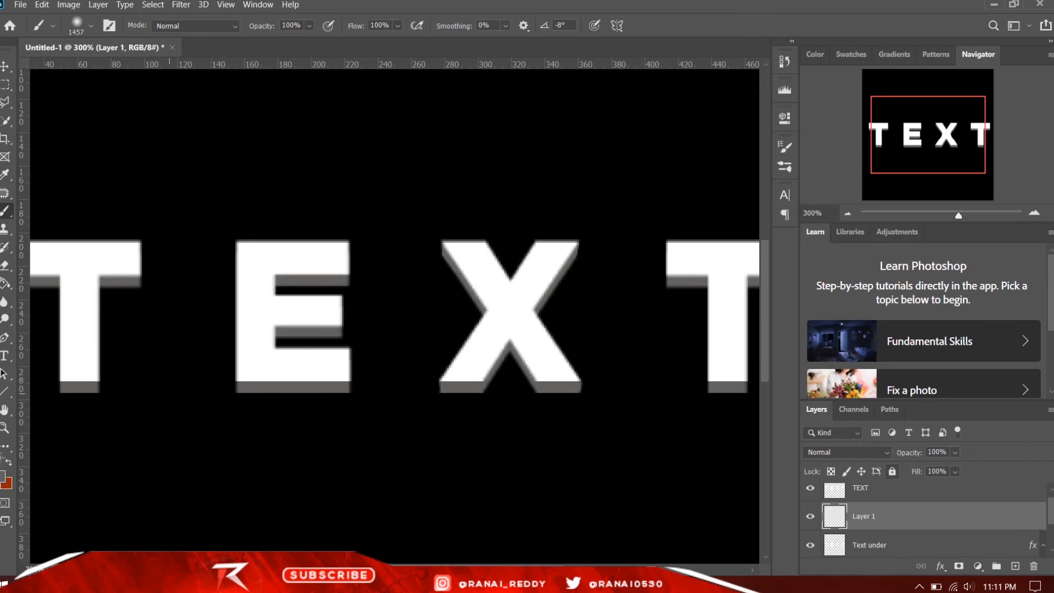
left_click(3, 478)
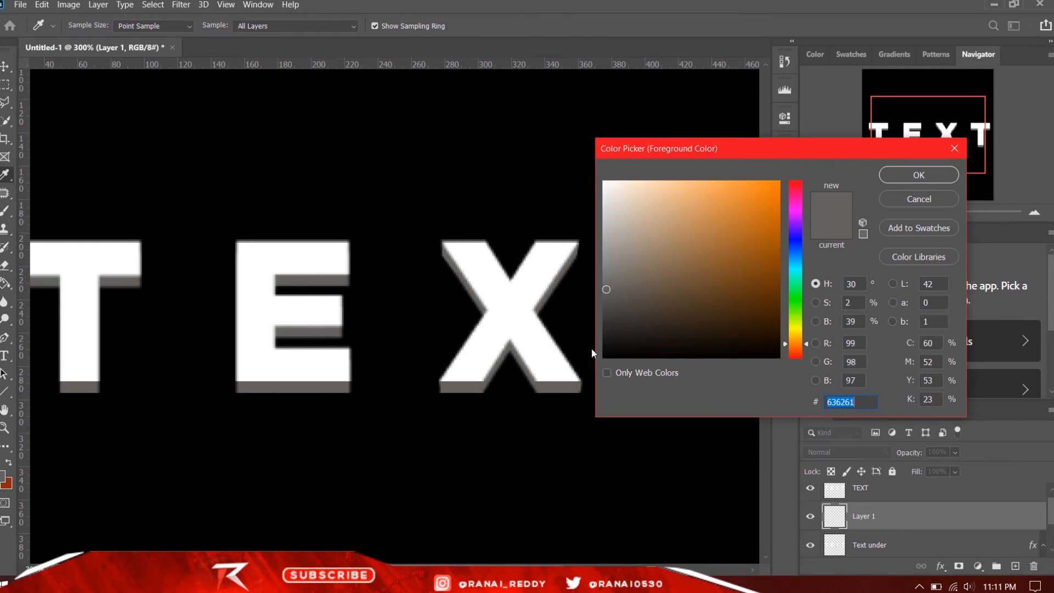
left_click_drag(622, 344, 604, 359)
left_click(907, 179)
key("b")
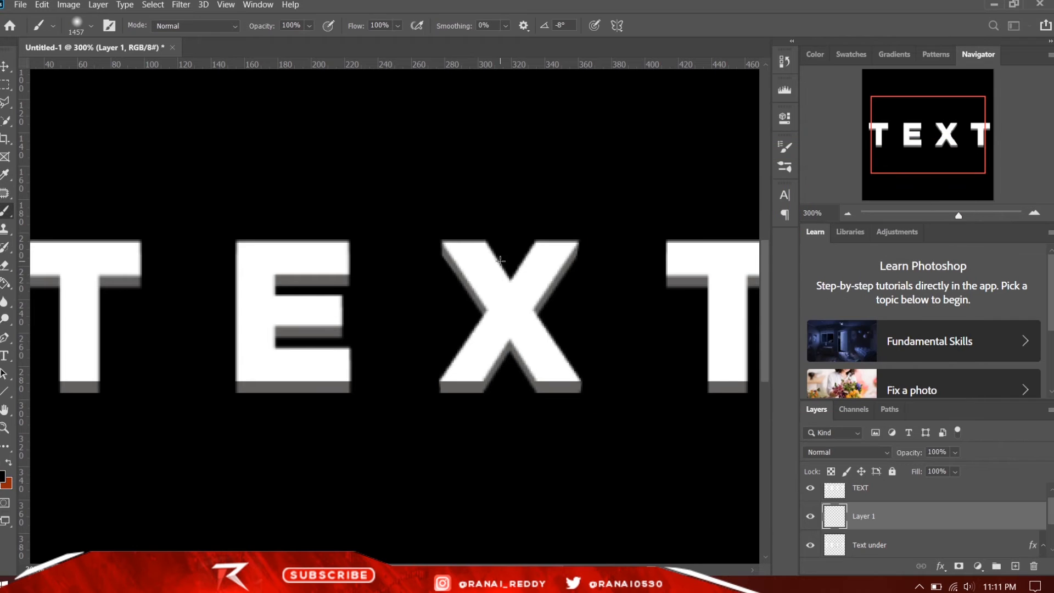
- Set the soft round brush to 40 px with Layer 1 kept active between TEXT and Text under
left_click(92, 26)
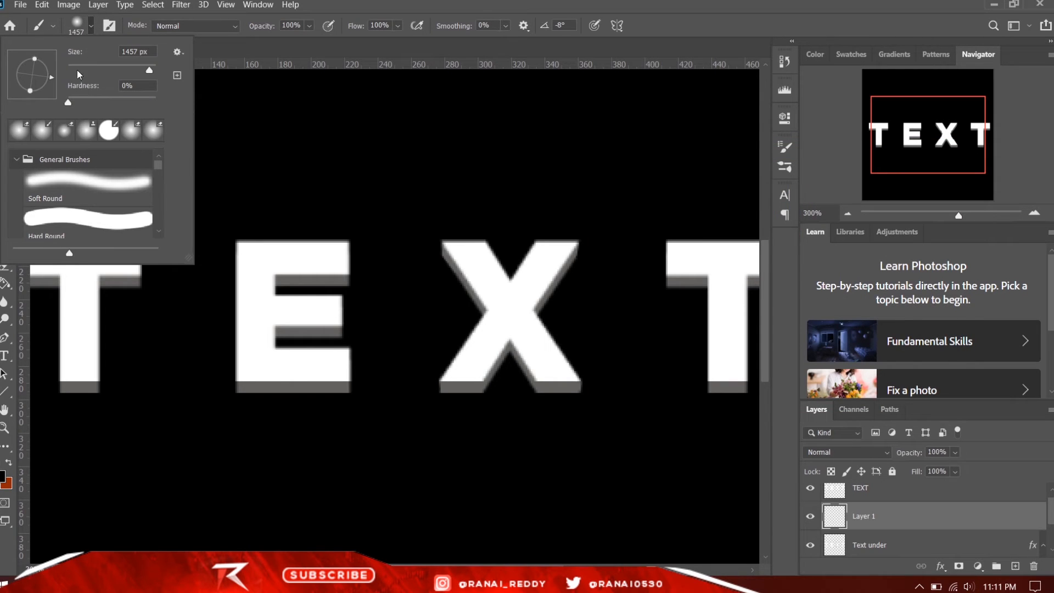
left_click_drag(77, 70, 85, 70)
mouse_move(906, 512)
left_mouse_down()
mouse_move(918, 589)
mouse_move(915, 473)
mouse_move(923, 507)
left_mouse_up()
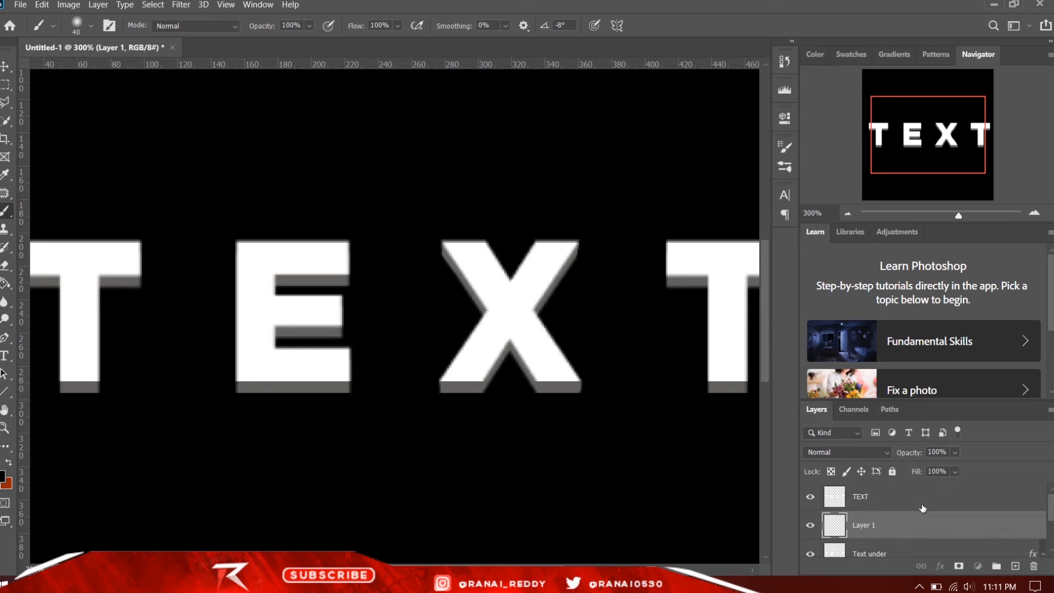
scroll(922, 508, "down", 1)
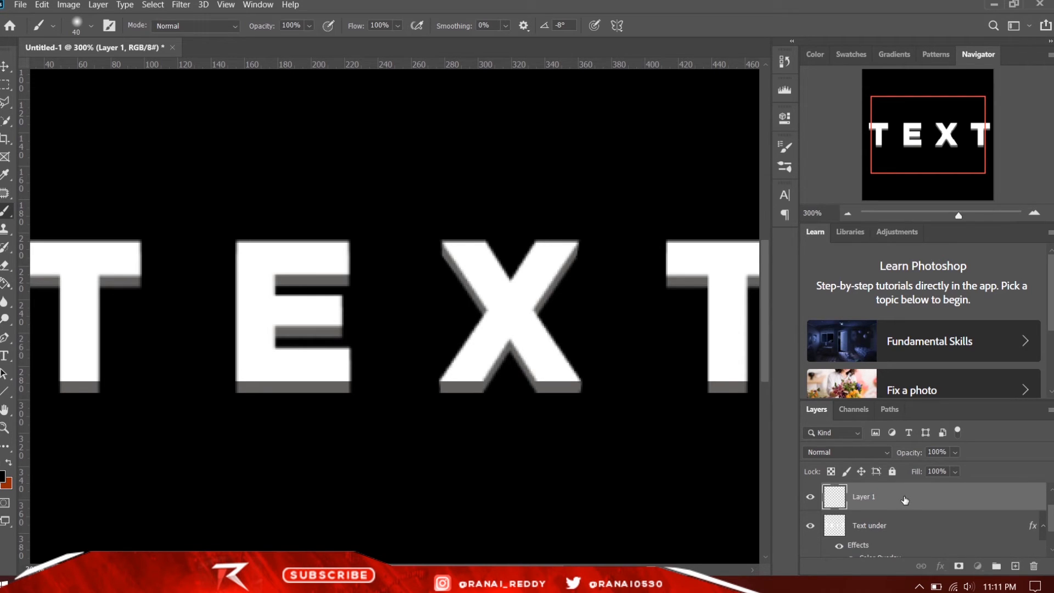
scroll(905, 499, "up", 1)
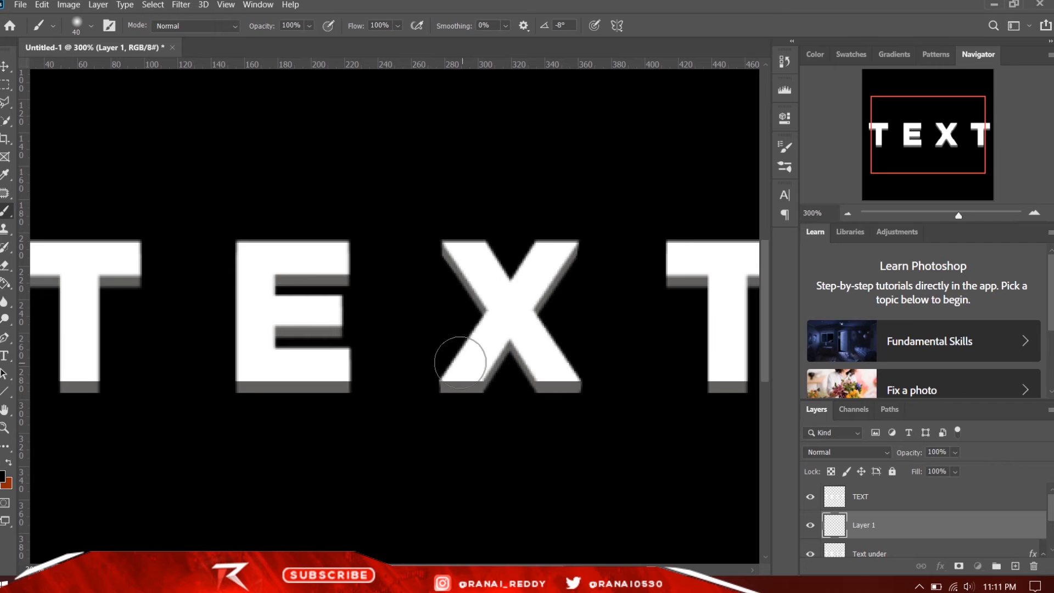
- Paint soft black shading on Layer 1 over the grey edges beneath the X's arms and feet
left_click_drag(460, 362, 495, 338)
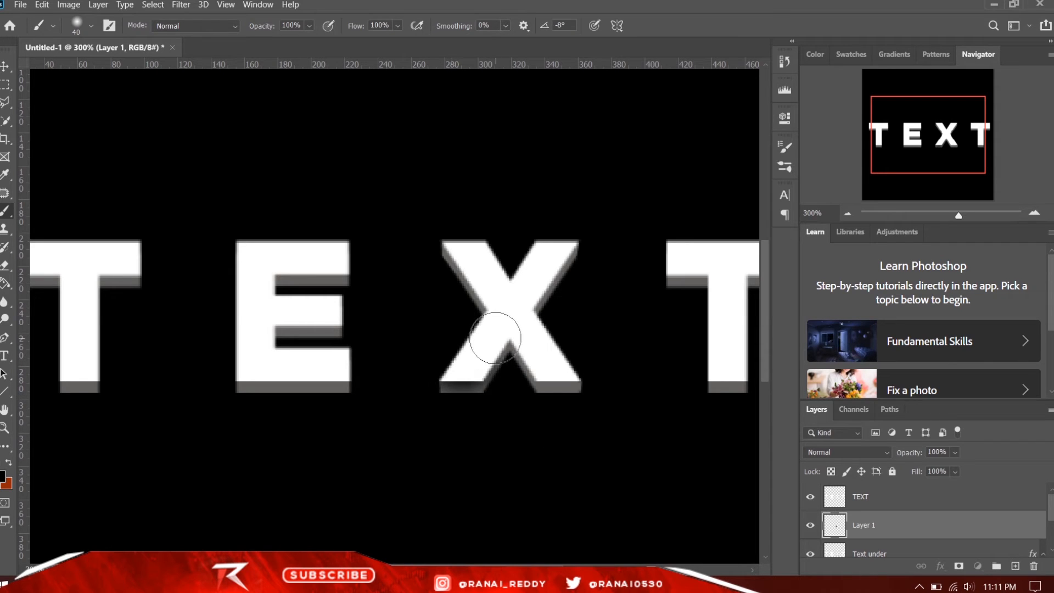
left_click(500, 319)
left_click(525, 313)
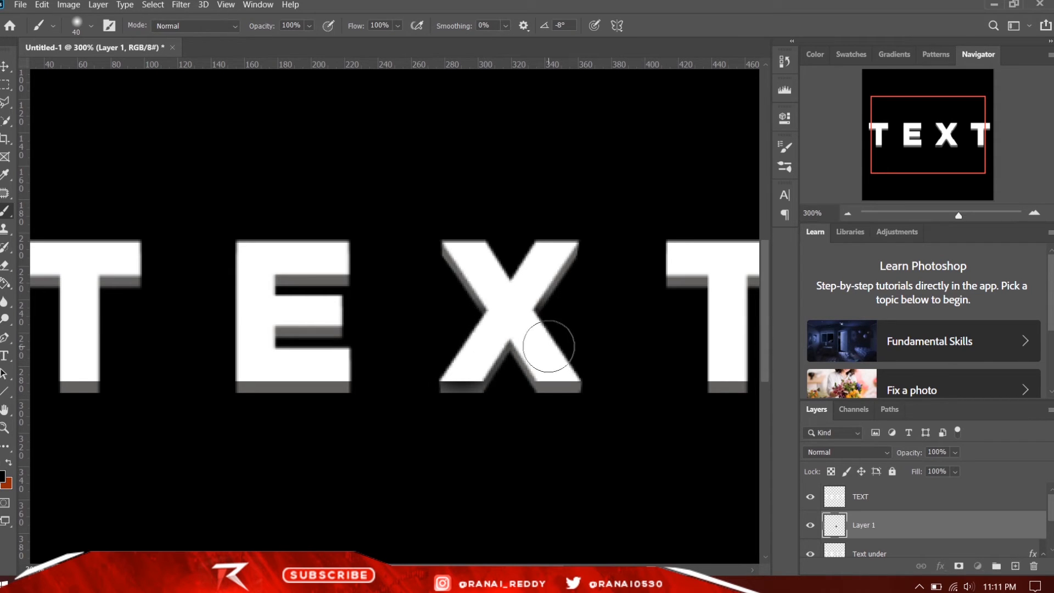
left_click(561, 359)
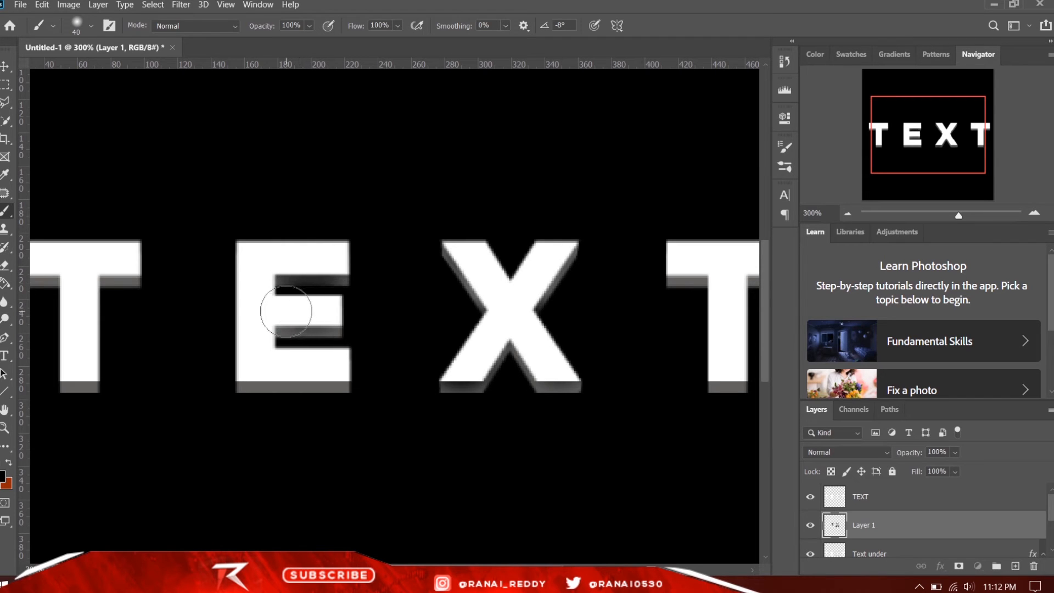
- Undo the last shading strokes on the E and reduce the brush size to 17 px
key("ctrl+z")
key("ctrl+z")
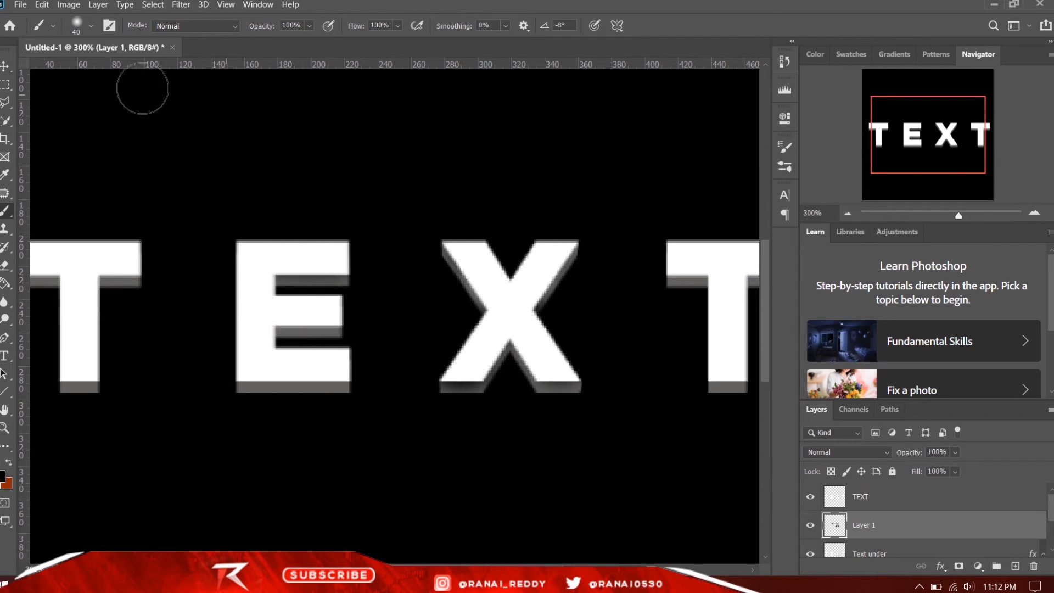
left_click(91, 26)
left_click_drag(79, 70, 75, 69)
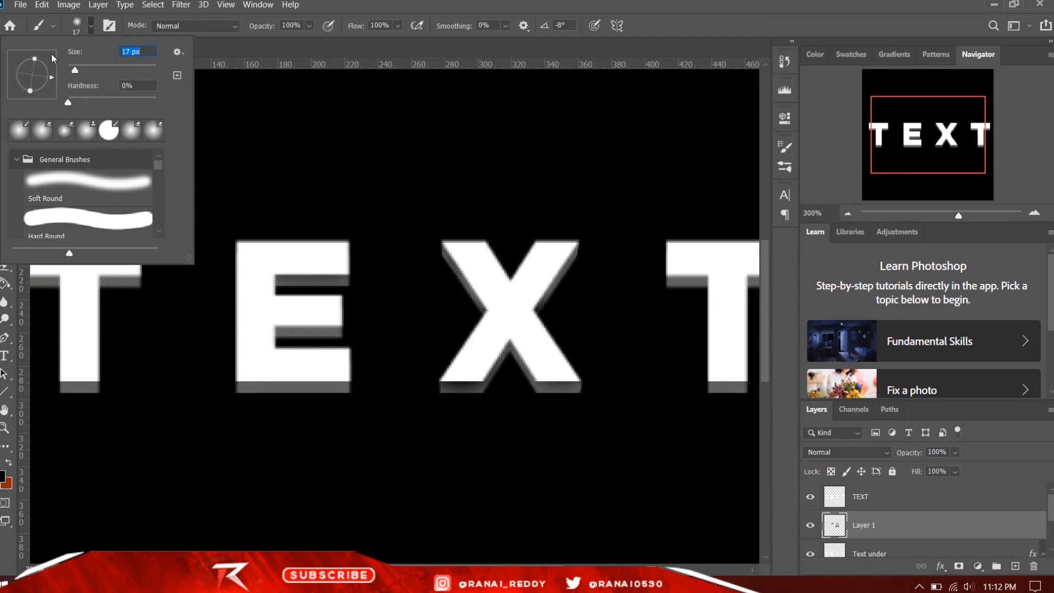
- Set the soft round brush to 24 px and paint black shading on Layer 1 beneath the E's middle bar
left_click(277, 55)
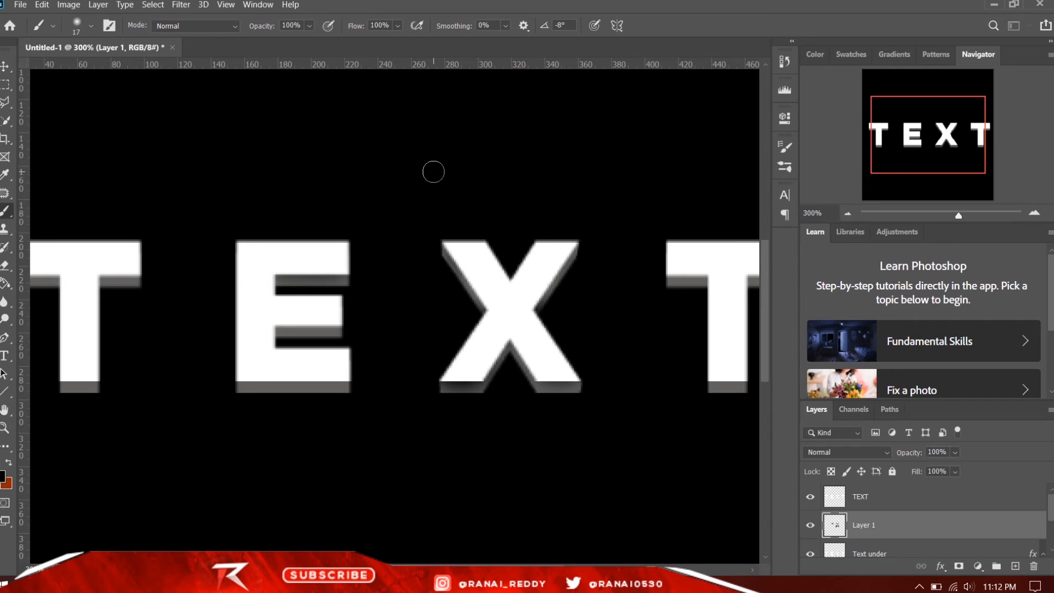
left_click_drag(433, 172, 482, 173)
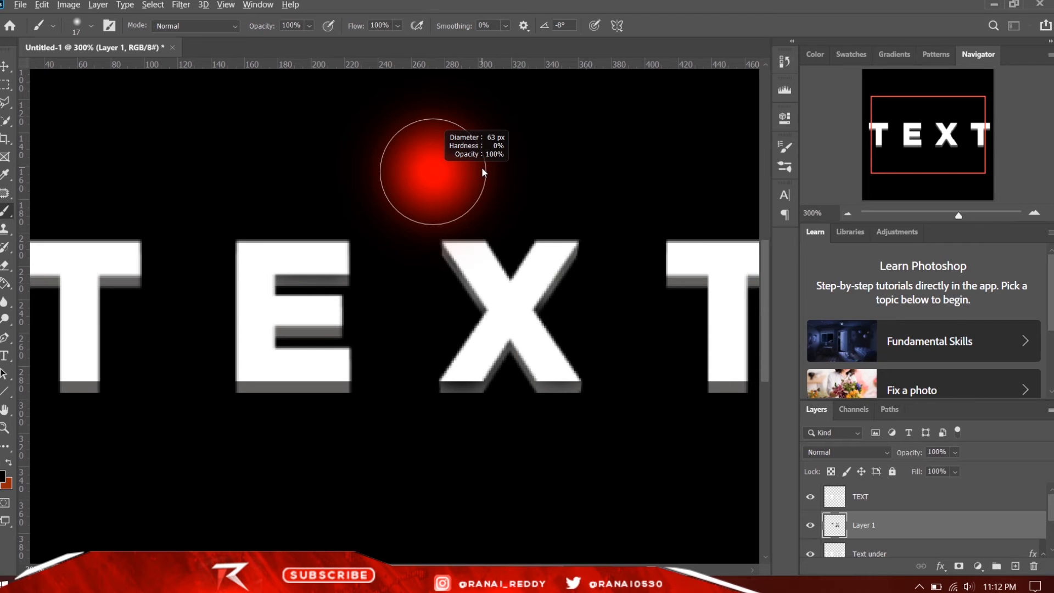
mouse_move(482, 169)
left_mouse_down()
mouse_move(544, 159)
mouse_move(462, 195)
mouse_move(425, 198)
mouse_move(476, 196)
mouse_move(439, 210)
mouse_move(476, 207)
mouse_move(354, 276)
left_mouse_up()
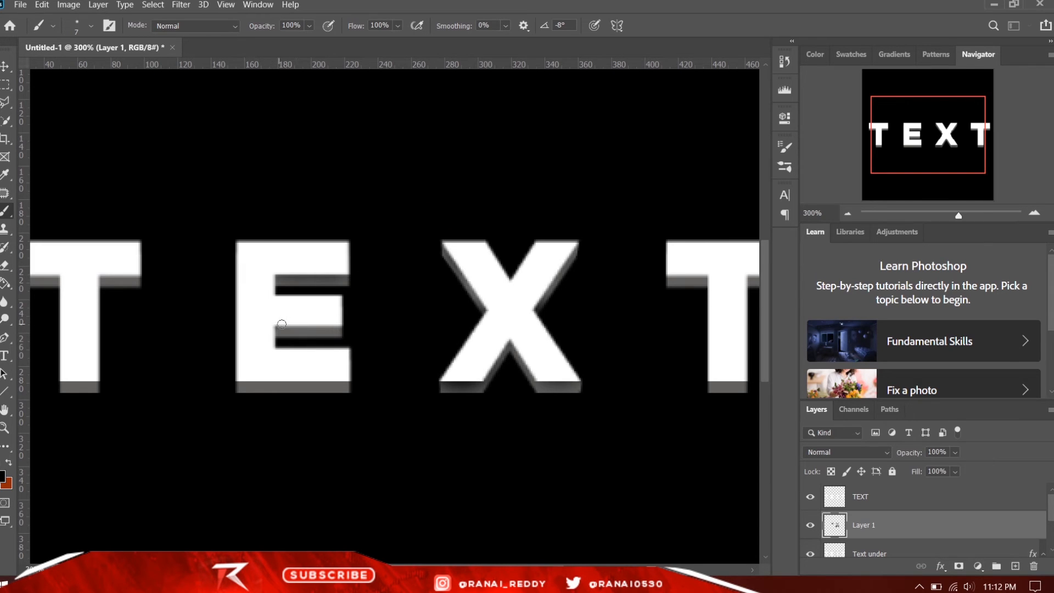
left_click_drag(281, 324, 324, 332)
key("ctrl+z")
left_click_drag(443, 267, 457, 266, "alt")
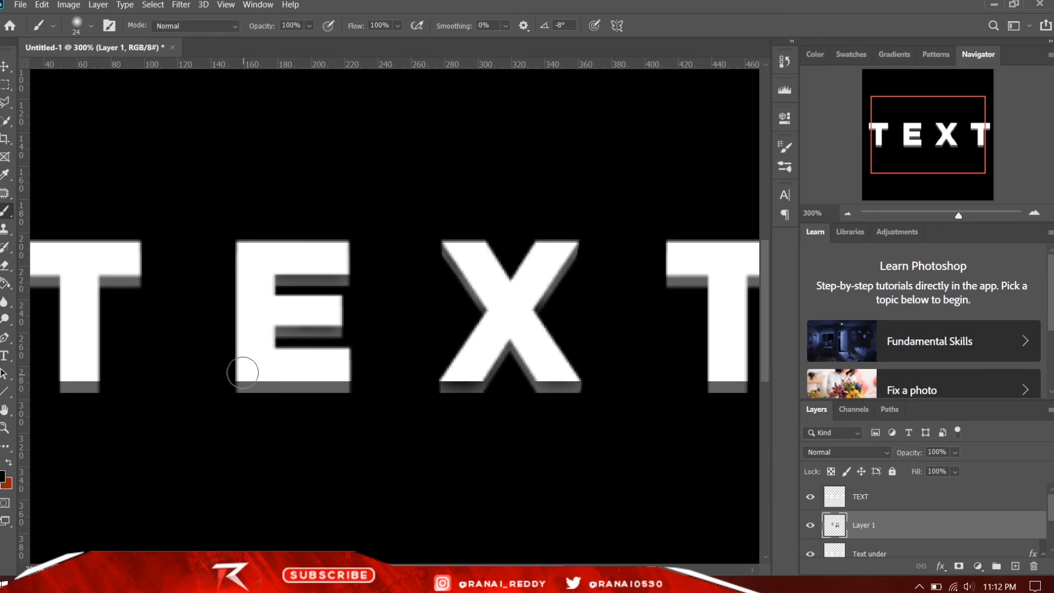
- Lower the opacity of Layer 1 to 65% to soften the black shading beneath the letters
key("ctrl+1")
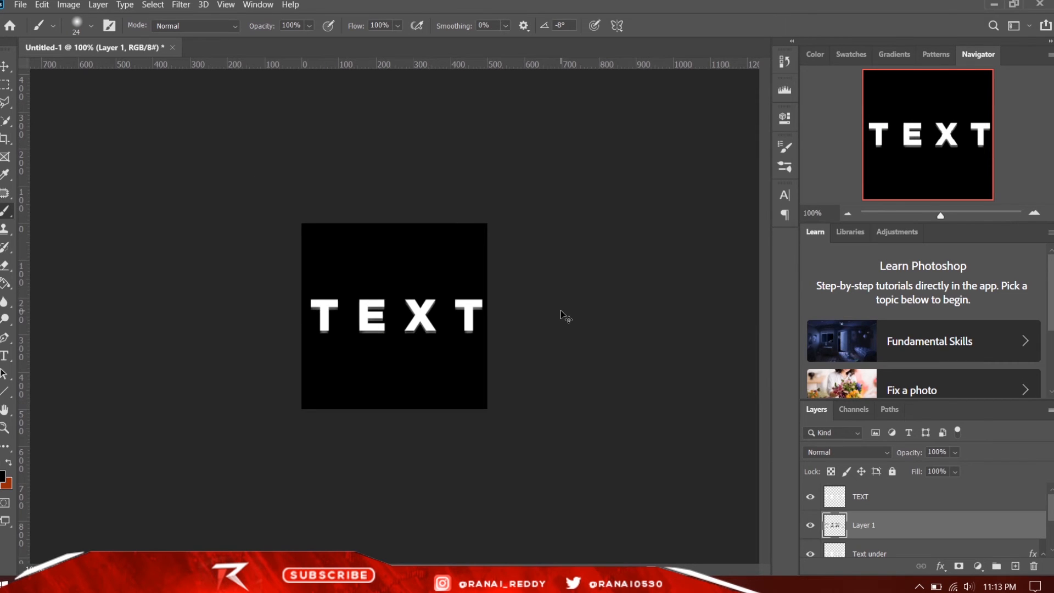
key("ctrl+plus")
key("ctrl+minus")
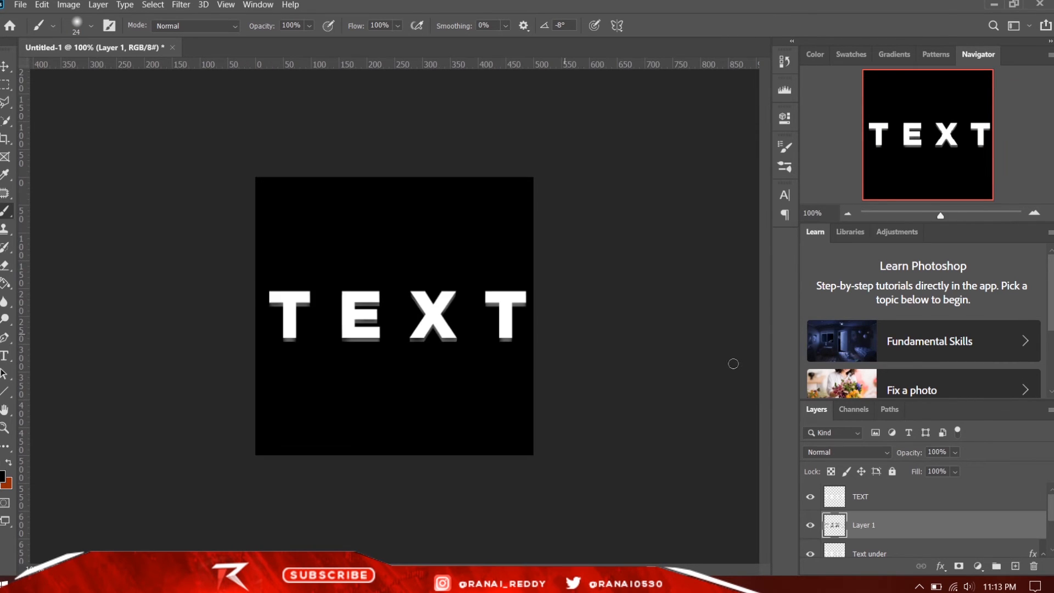
left_click(955, 452)
left_click(668, 341)
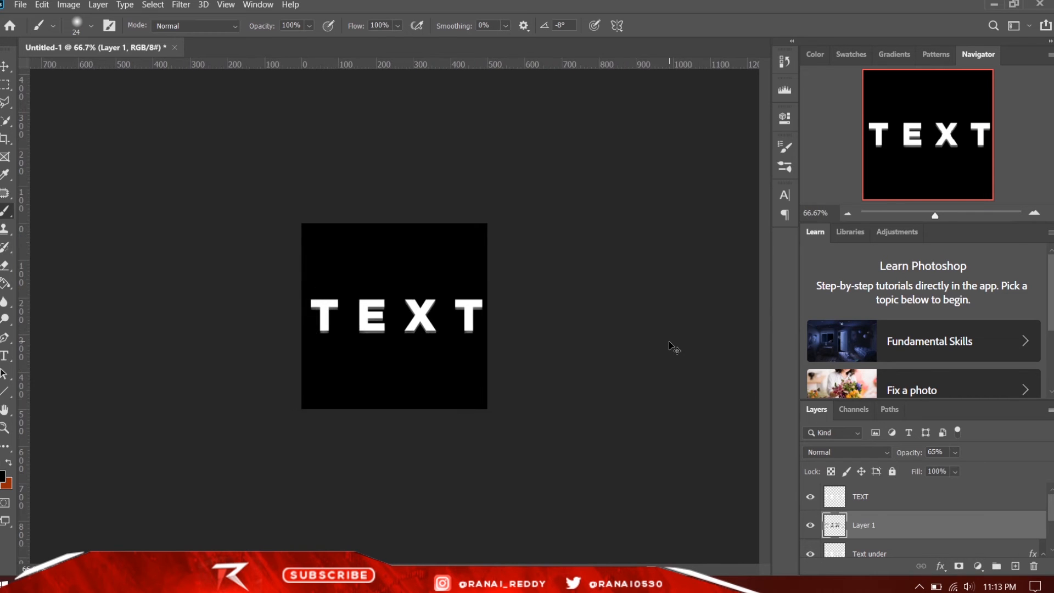
key("ctrl+plus")
key("ctrl+minus")
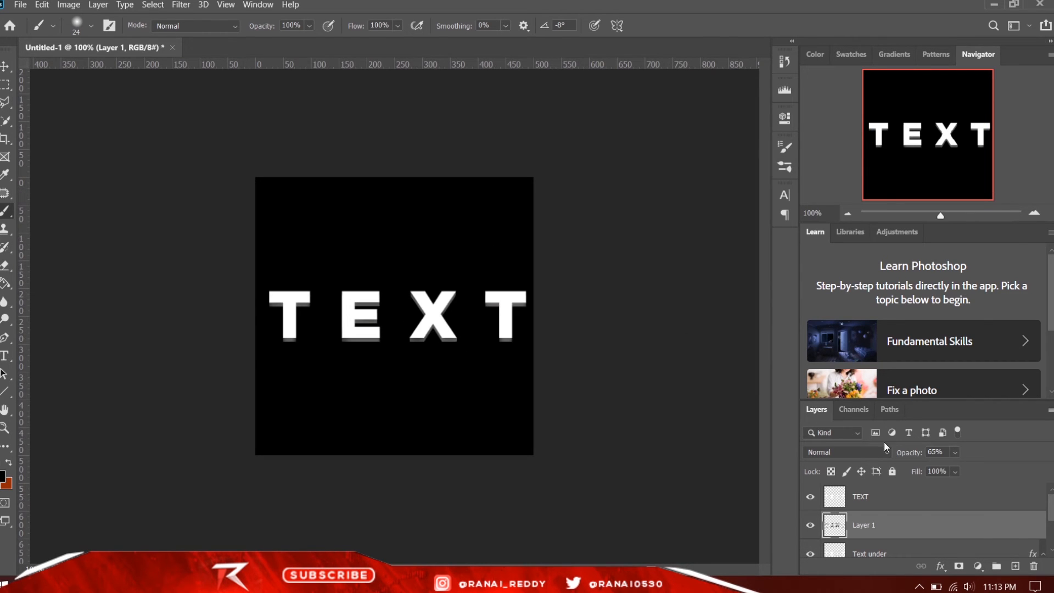
- Add an empty layer above TEXT and a Gradient Map adjustment above it using the orange-to-coral gradient from the Oranges presets
left_click(914, 497)
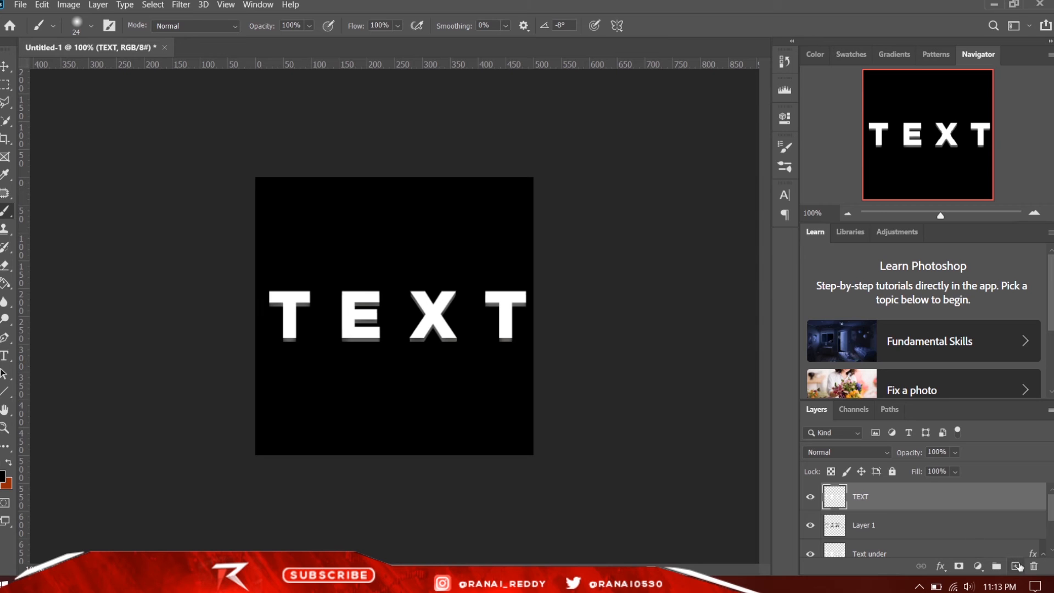
left_click(1017, 566)
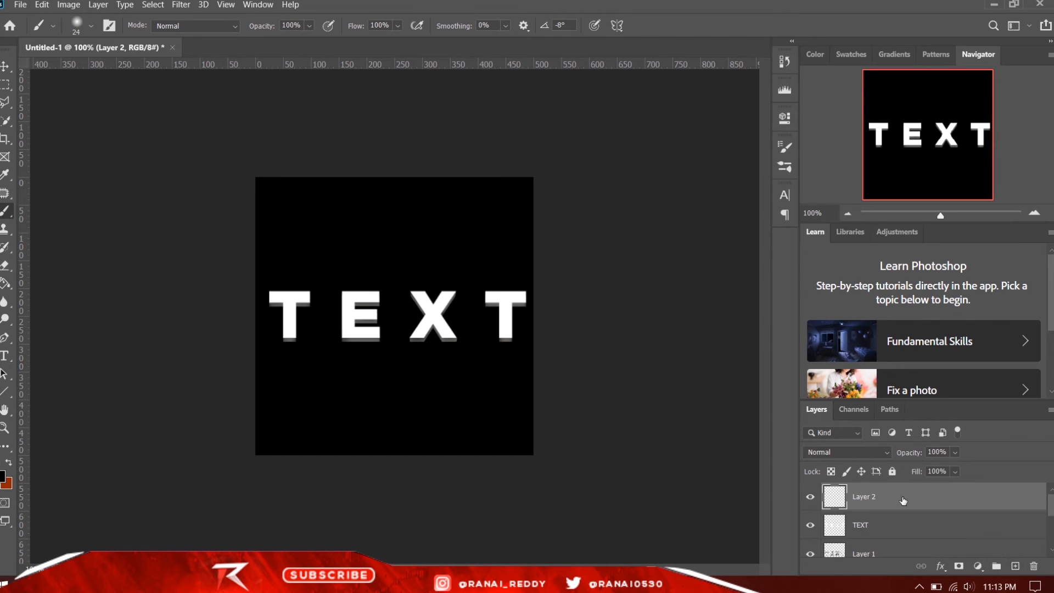
left_click(978, 566)
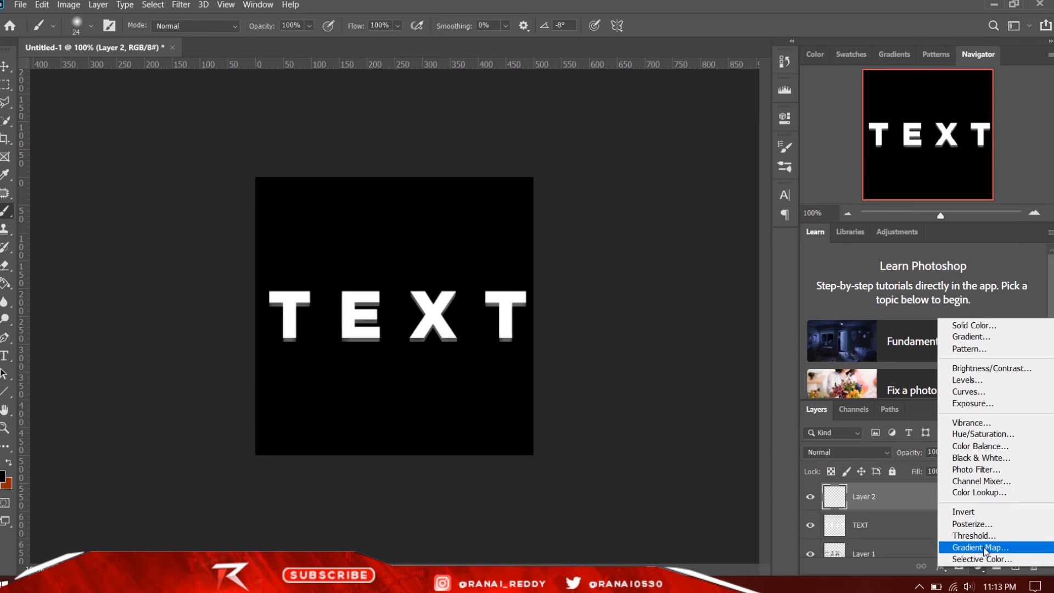
left_click(987, 548)
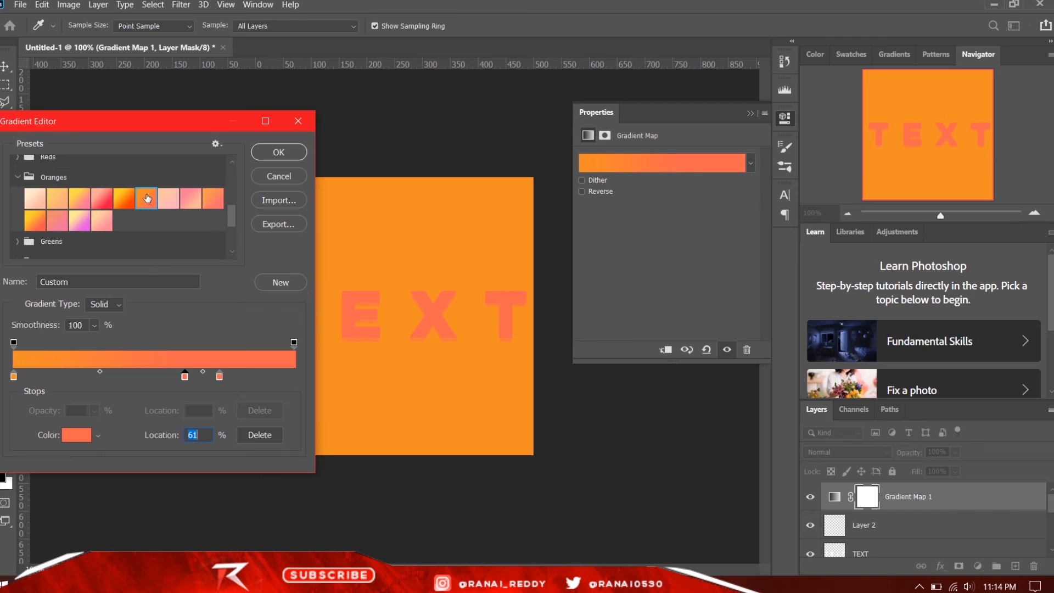
scroll(148, 198, "up", 3)
scroll(147, 199, "down", 1)
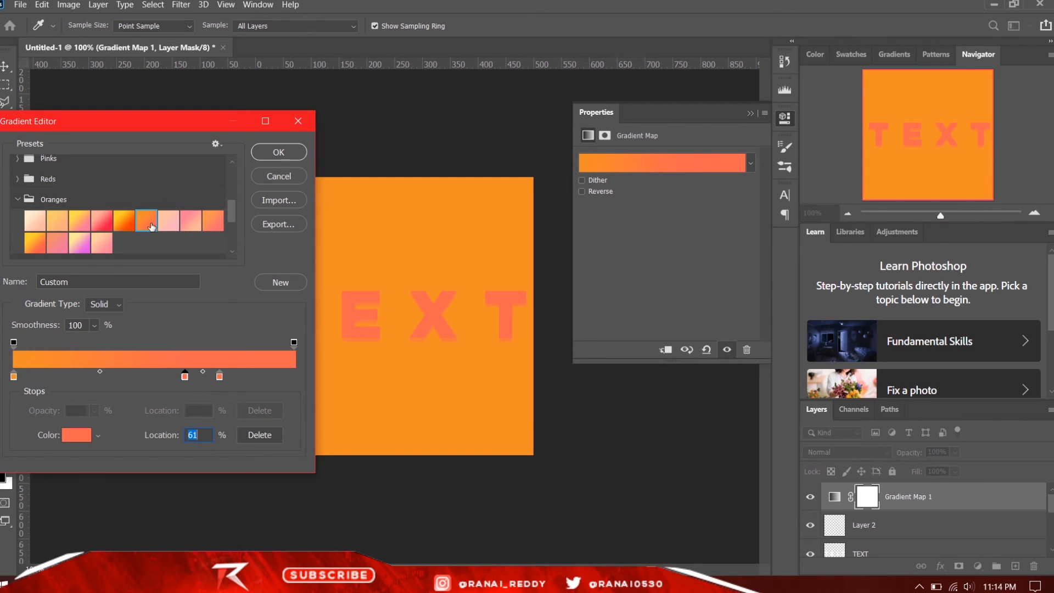
left_click(278, 157)
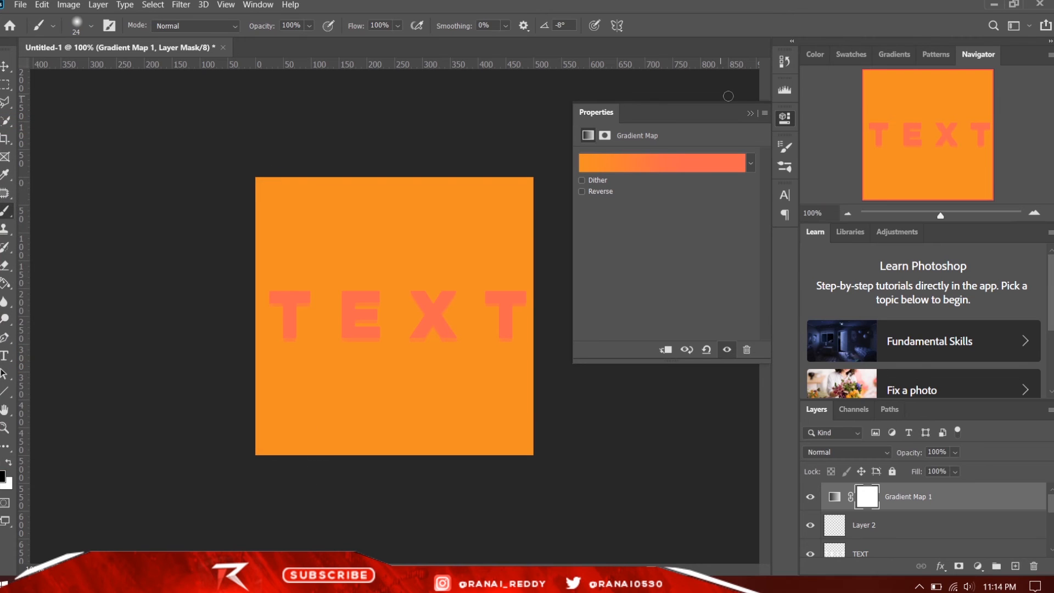
left_click(750, 114)
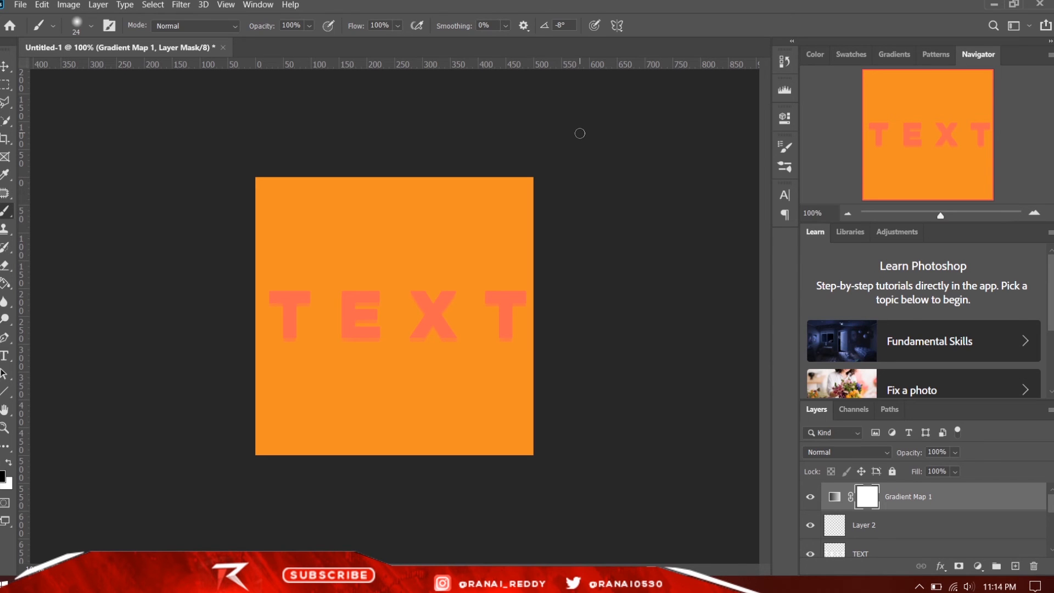
key("v")
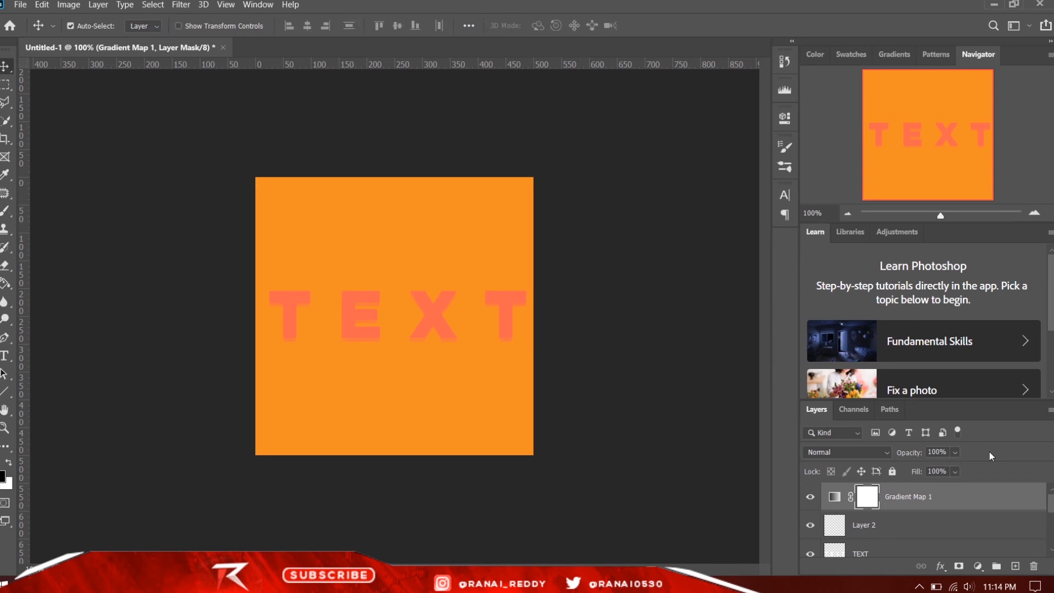
right_click(947, 497)
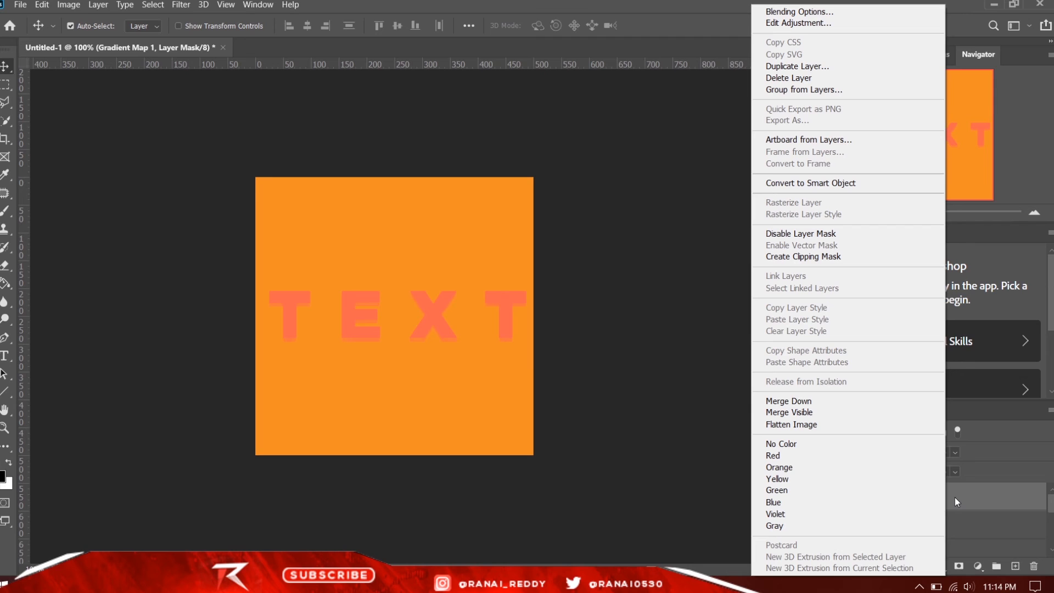
left_click(566, 351)
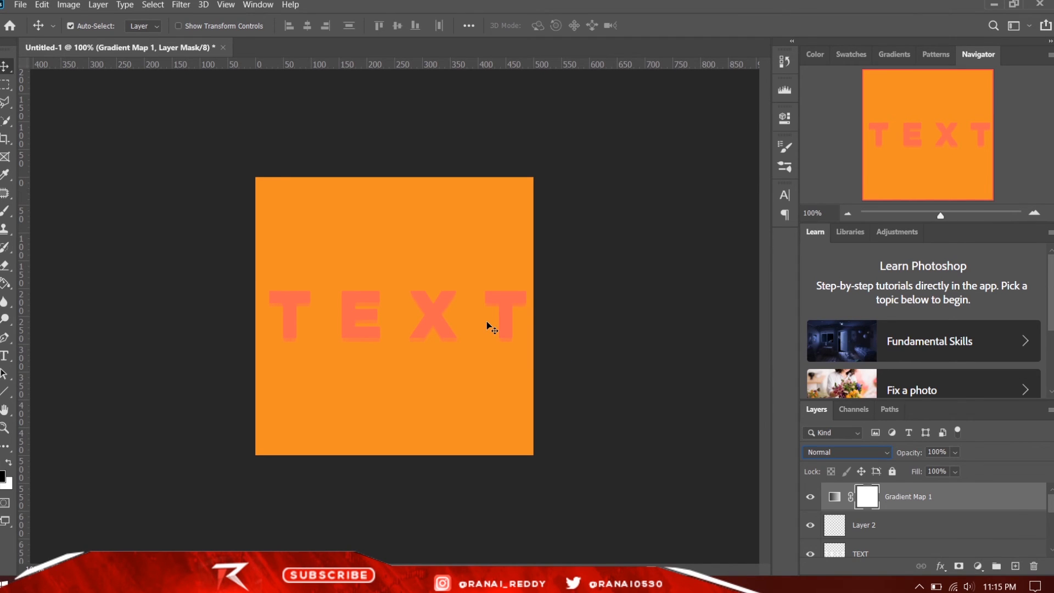
key("ctrl+plus")
key("ctrl+minus")
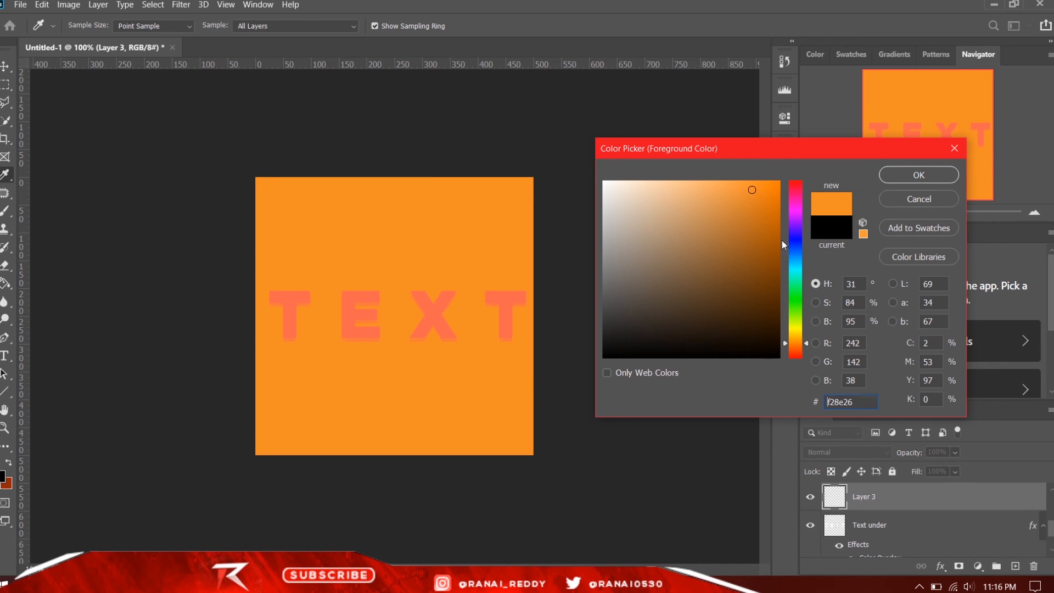
- Choose a darker orange foreground colour and paint on Layer 3 across the lower half of the canvas
left_click_drag(747, 237, 749, 252)
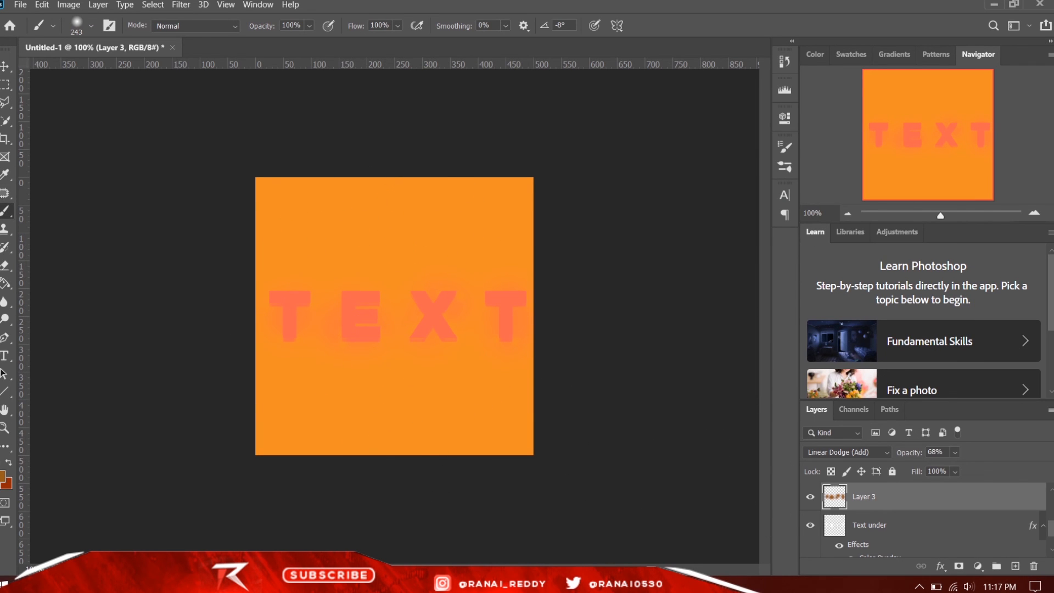
mouse_move(252, 455)
left_mouse_down()
mouse_move(473, 465)
mouse_move(585, 452)
mouse_move(228, 404)
mouse_move(379, 404)
mouse_move(328, 379)
left_mouse_up()
- Erase the upper part of the Layer 3 paint with a soft 432 px eraser to fade it behind the letters
left_click(5, 265)
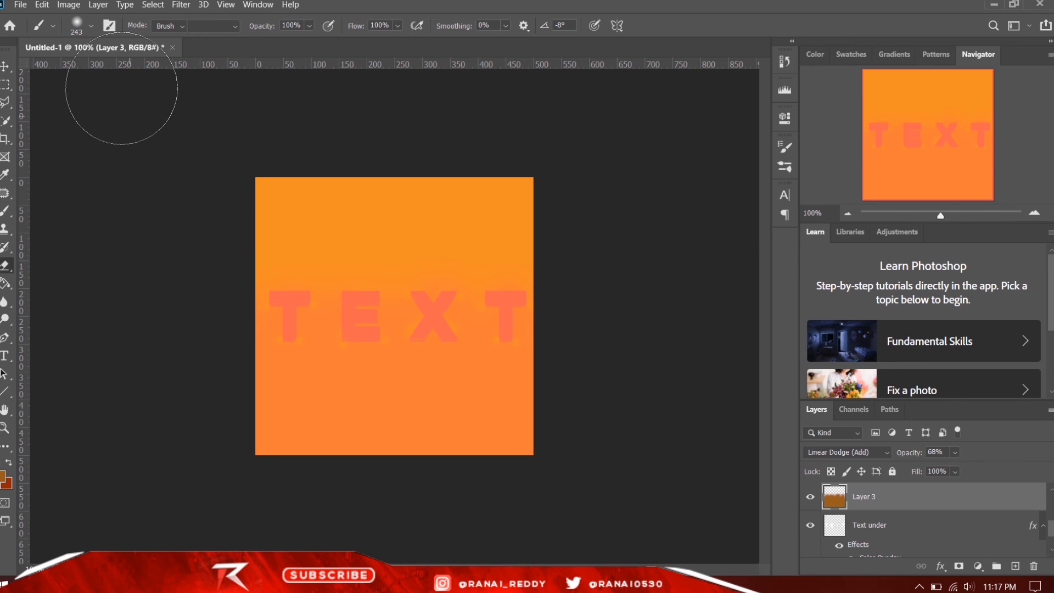
left_click(89, 25)
left_click_drag(136, 70, 144, 69)
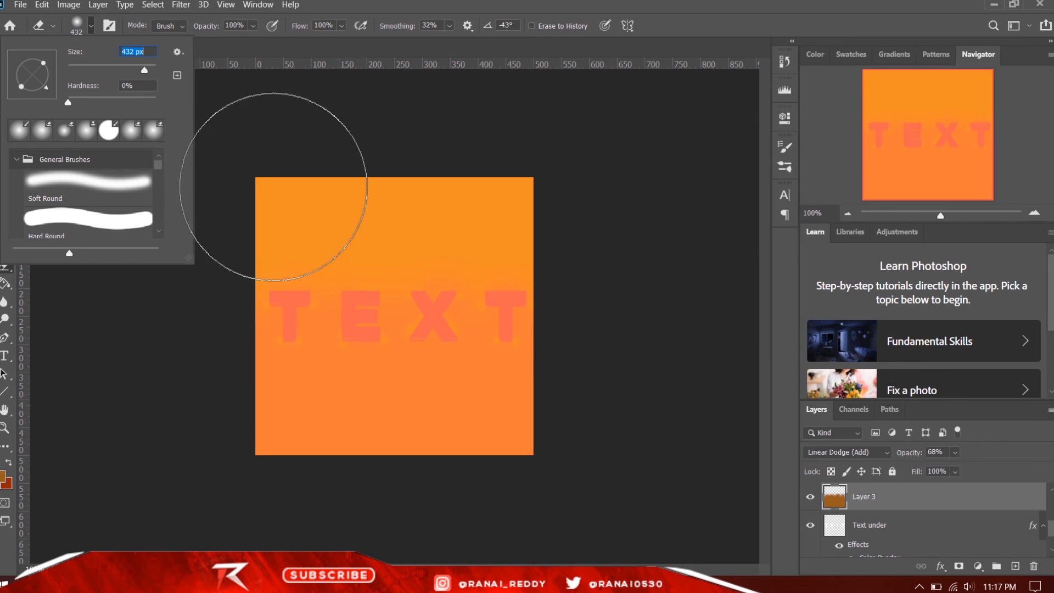
mouse_move(364, 209)
left_mouse_down()
mouse_move(424, 209)
mouse_move(282, 188)
left_mouse_up()
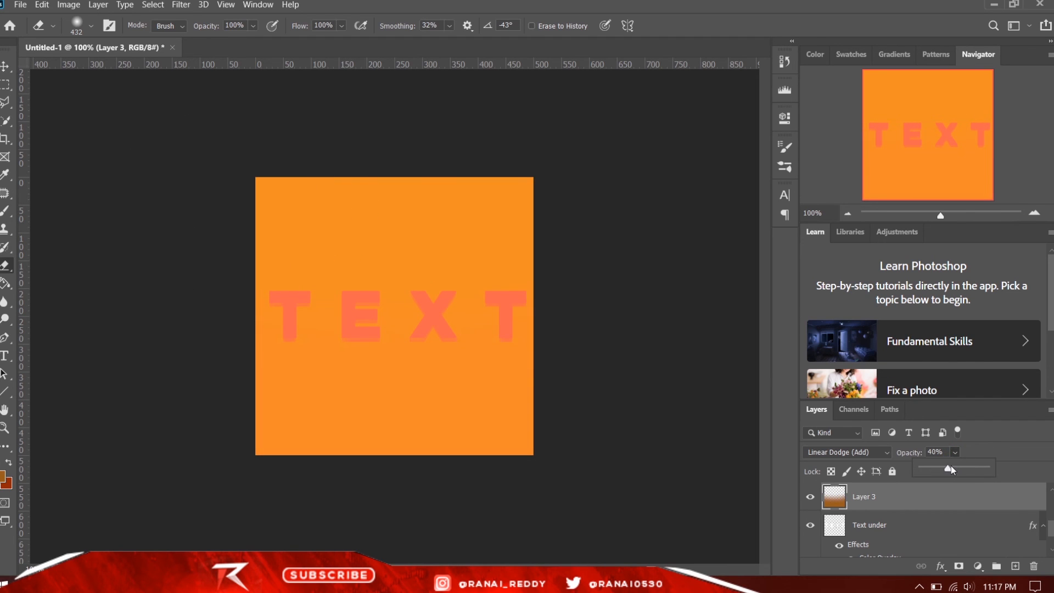
- Set the opacity of Layer 3 to 51%
left_click(955, 468)
left_click(884, 343)
key("ctrl+minus")
key("ctrl+minus")
key("ctrl+plus")
key("ctrl+plus")
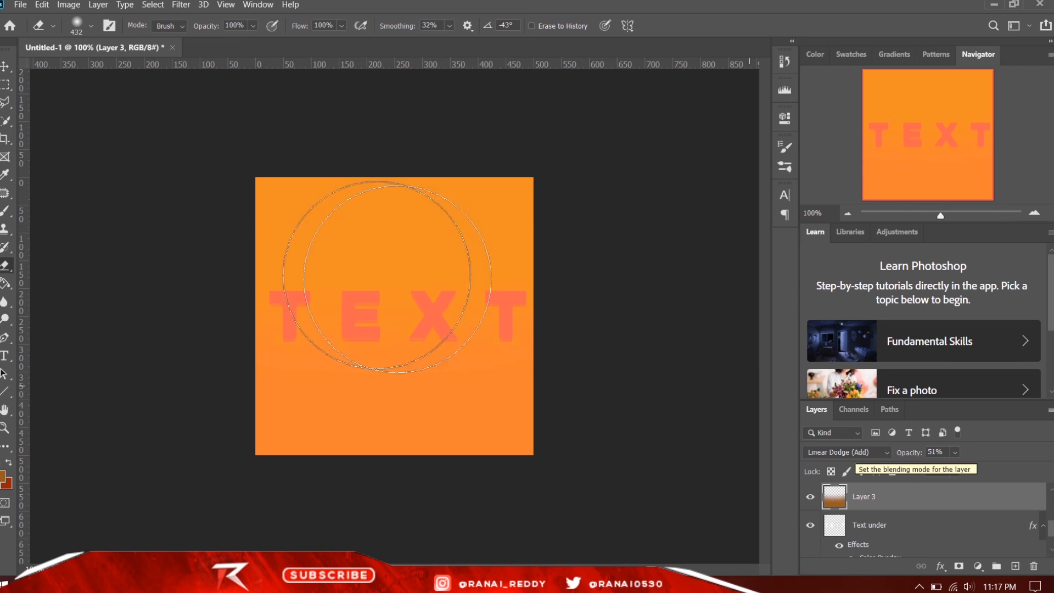
- Examine the orange glow around the TEXT lettering and across the canvas at several zoom levels
key("ctrl+minus")
key("ctrl+minus")
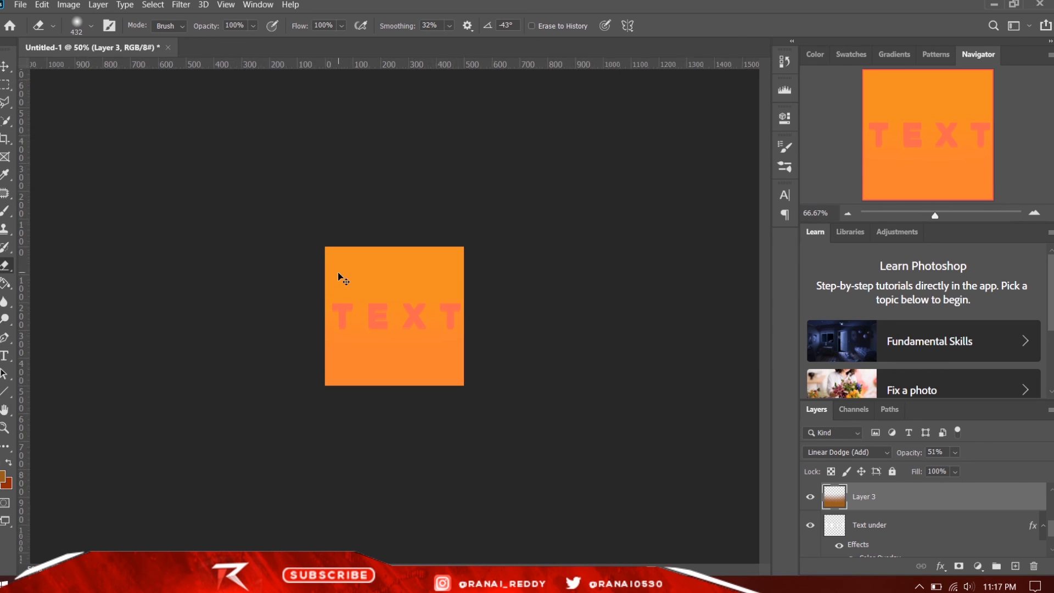
key("ctrl+plus")
key("ctrl+plus")
key("ctrl+plus")
key("ctrl+plus")
key("ctrl+minus")
key("ctrl+minus")
key("ctrl+minus")
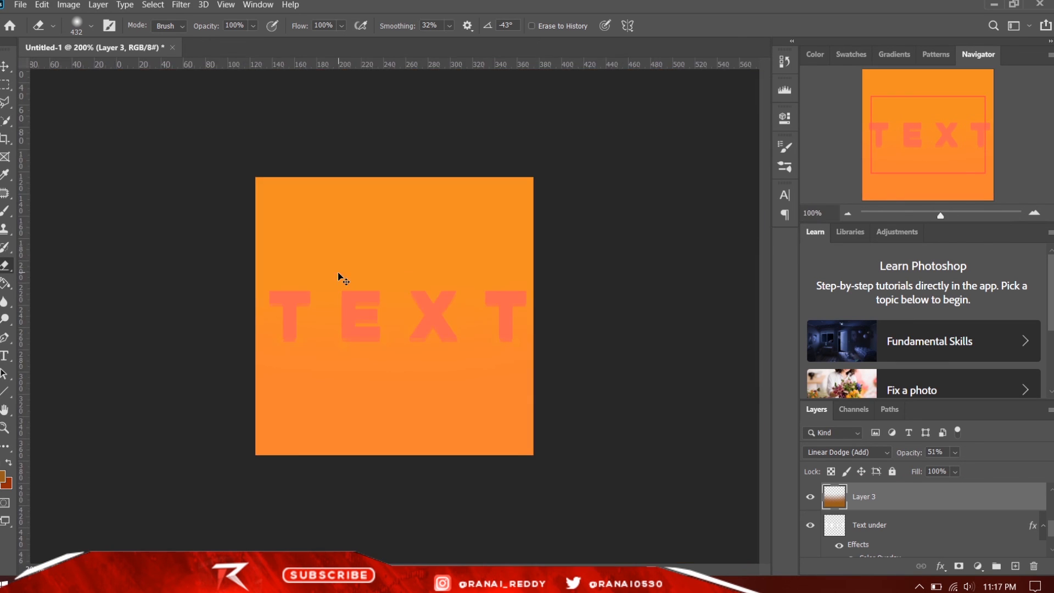
key("ctrl+plus")
key("ctrl+plus")
key("ctrl+minus")
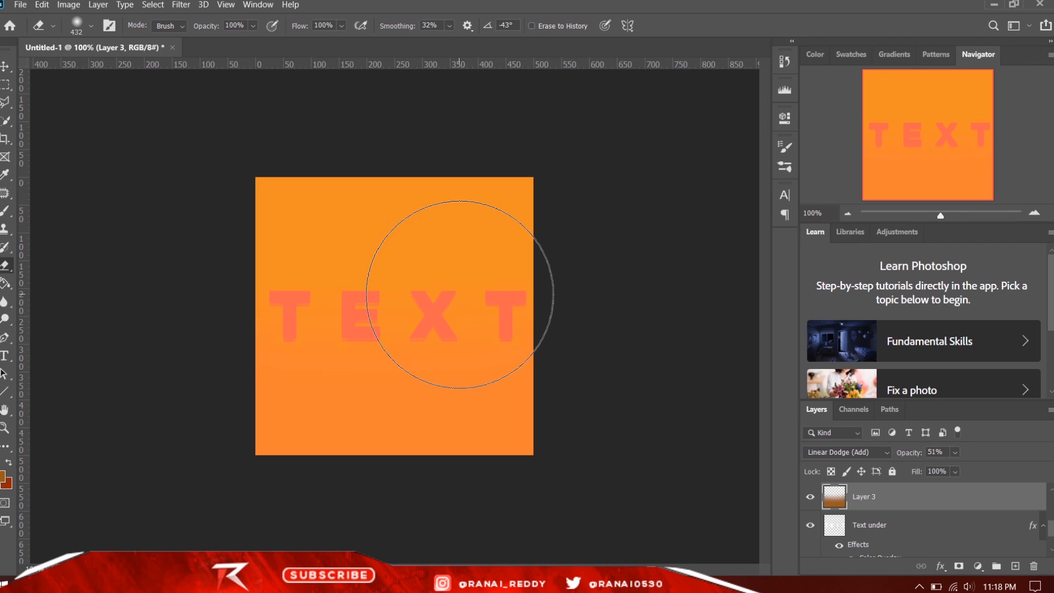
key("v")
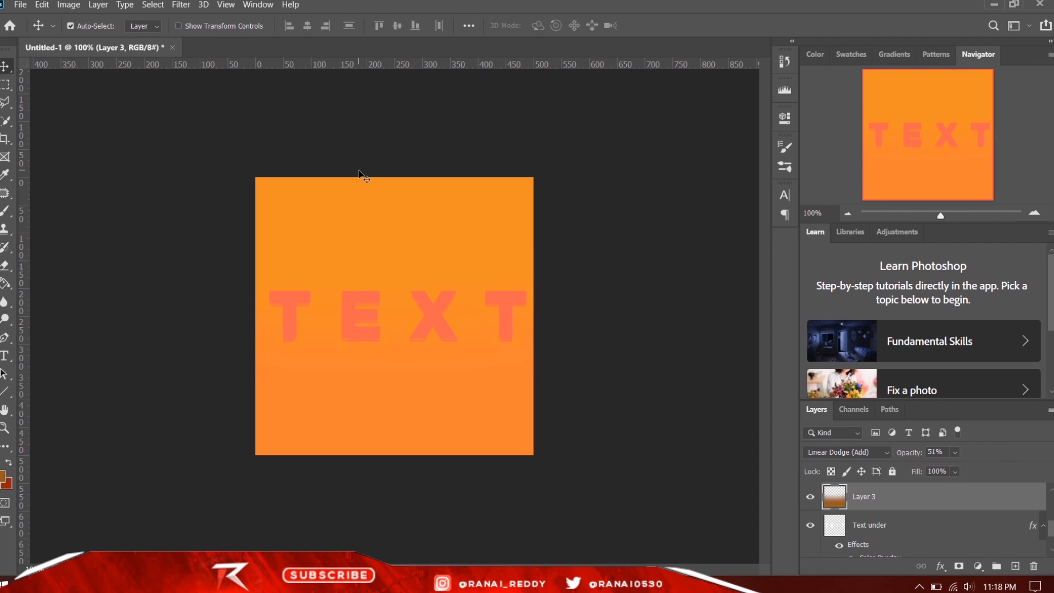